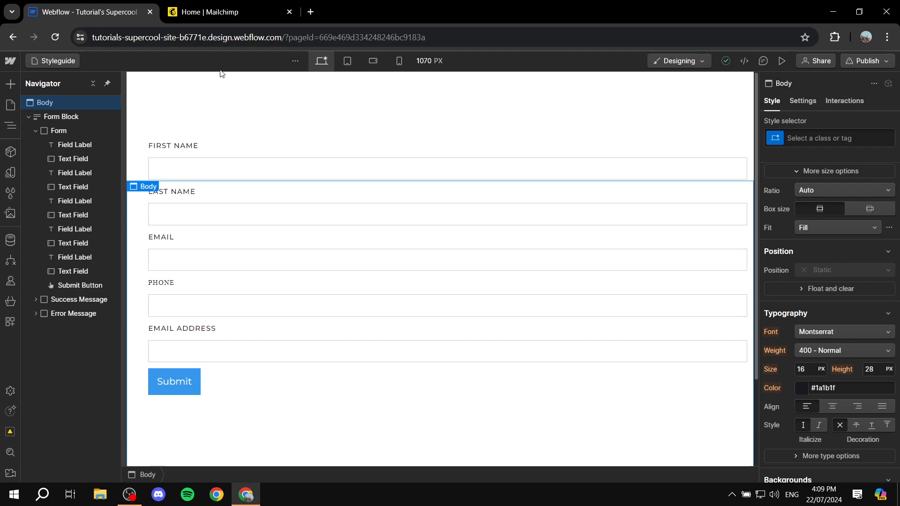
pyautogui.moveTo(219, 3)
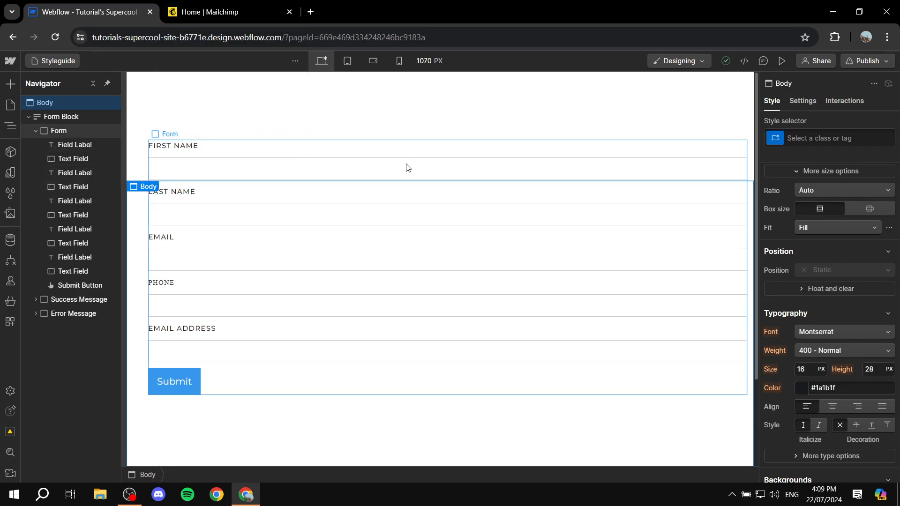
pyautogui.click(241, 3)
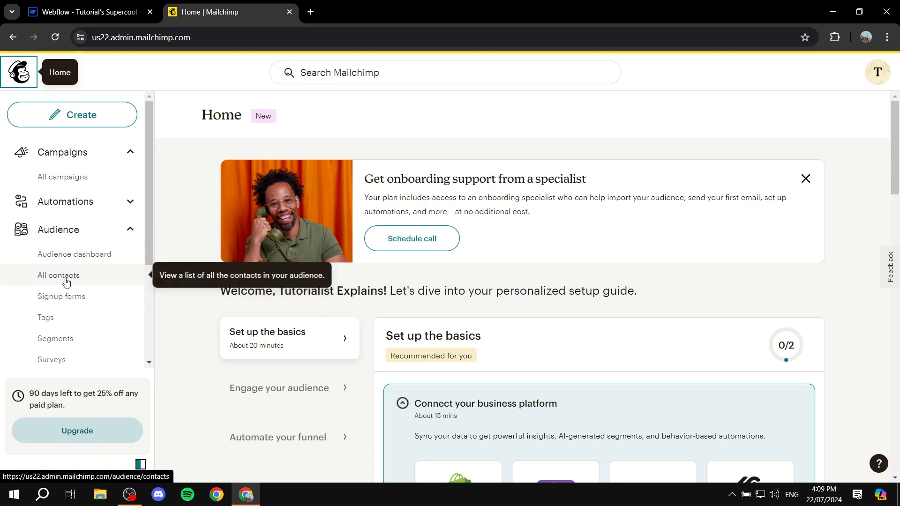
pyautogui.click(115, 4)
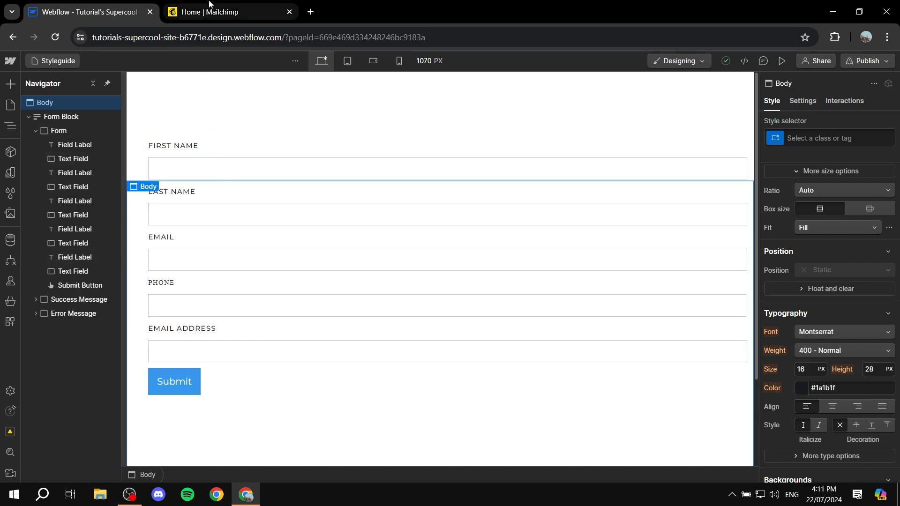
pyautogui.click(227, 7)
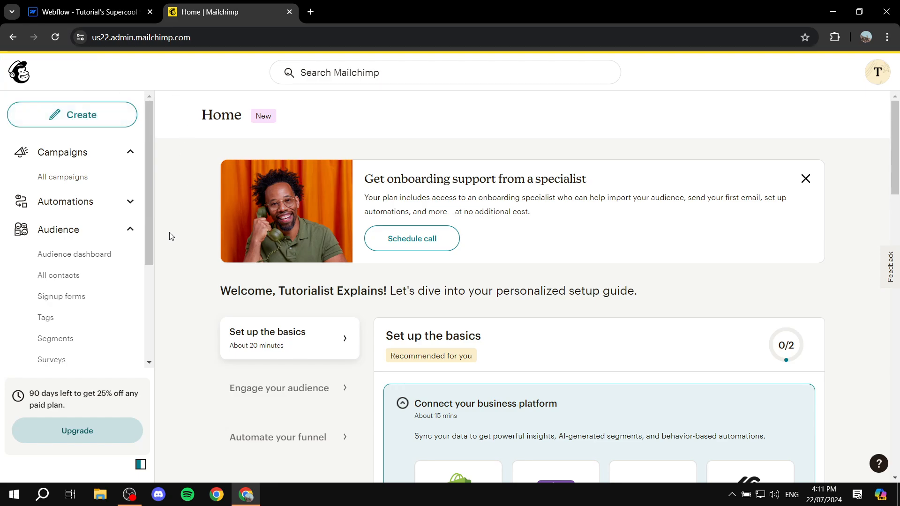
pyautogui.scroll(-1, 171, 236)
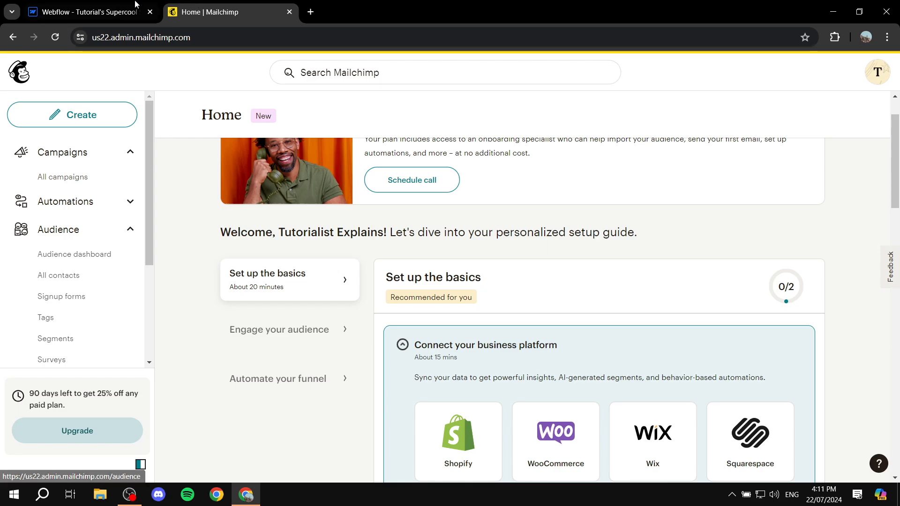
pyautogui.click(94, 12)
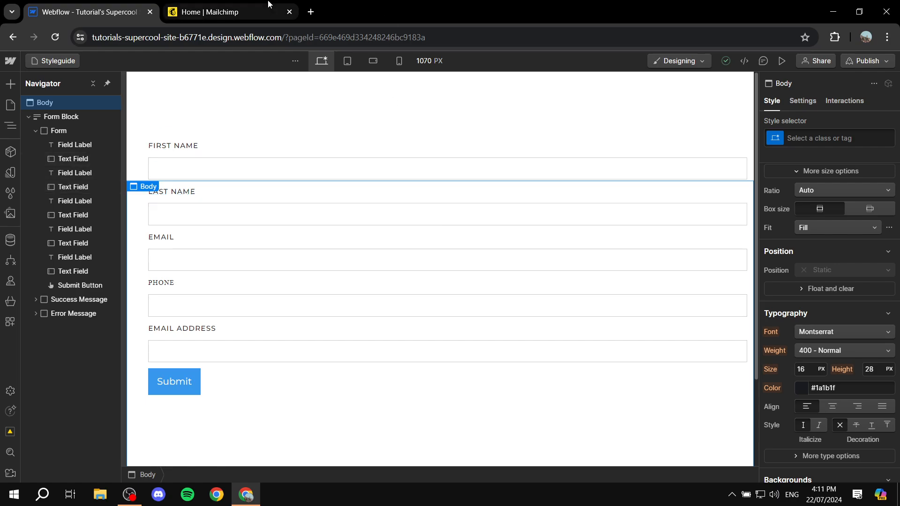
# Switch to Mailchimp and create an audience tag named "Example Tag"
pyautogui.click(211, 12)
pyautogui.click(66, 317)
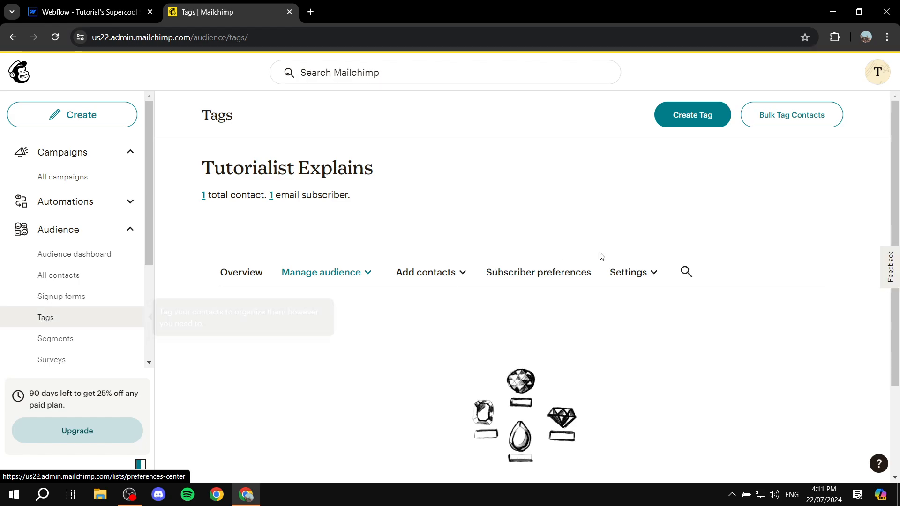
pyautogui.click(694, 122)
pyautogui.click(440, 266)
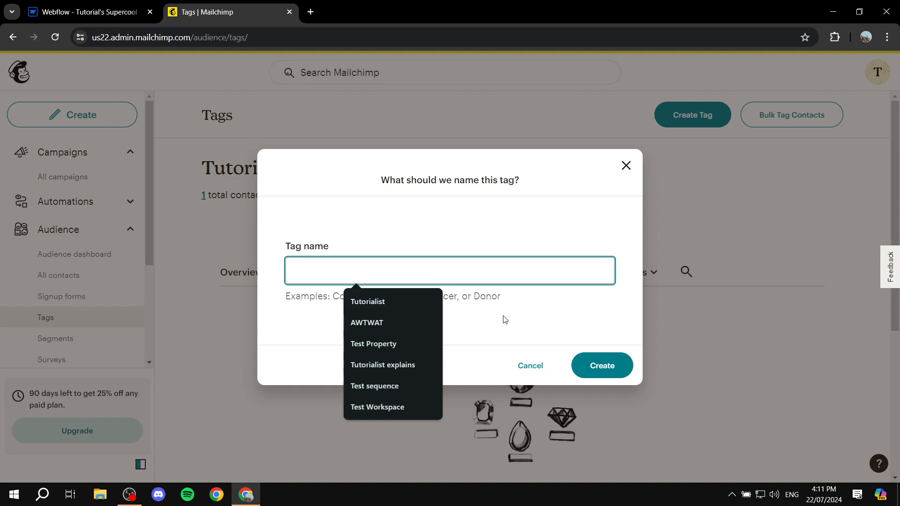
pyautogui.write('Tes')
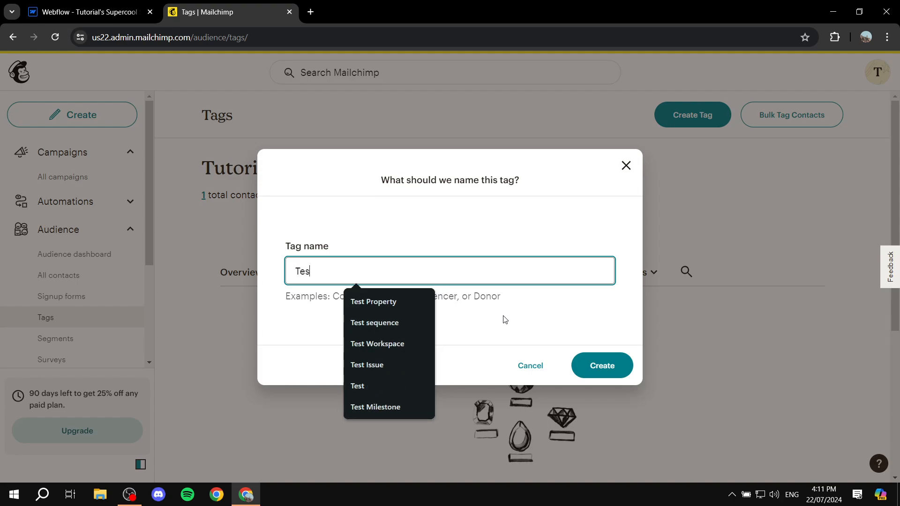
pyautogui.press('BackSpace')
pyautogui.press('BackSpace')
pyautogui.press('BackSpace')
pyautogui.write('Ex')
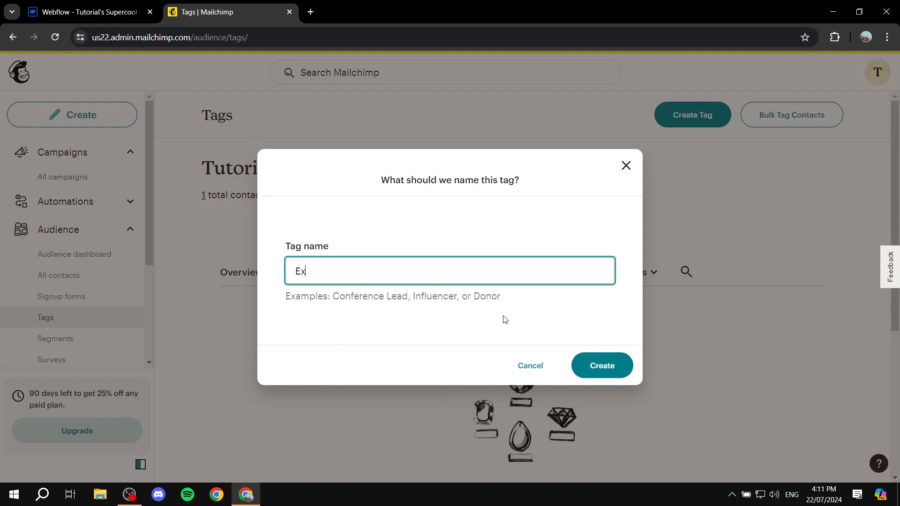
pyautogui.write('ample Tag')
pyautogui.click(600, 365)
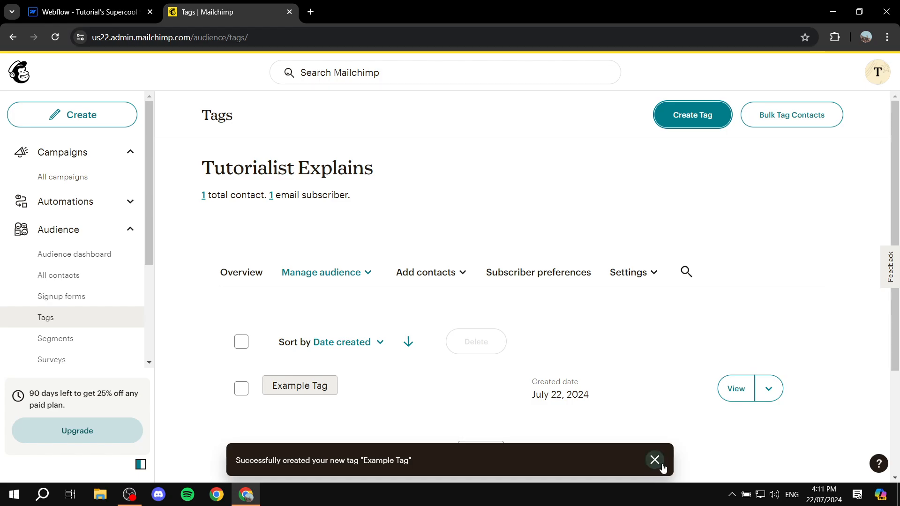
pyautogui.click(655, 460)
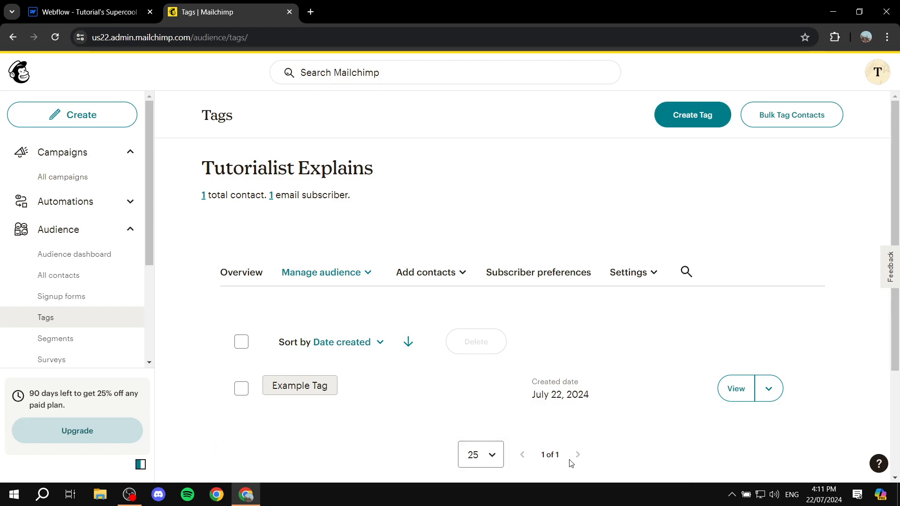
# Create a new embedded signup form named "Webflow Form 1" for the current audience
pyautogui.scroll(-3, 464, 325)
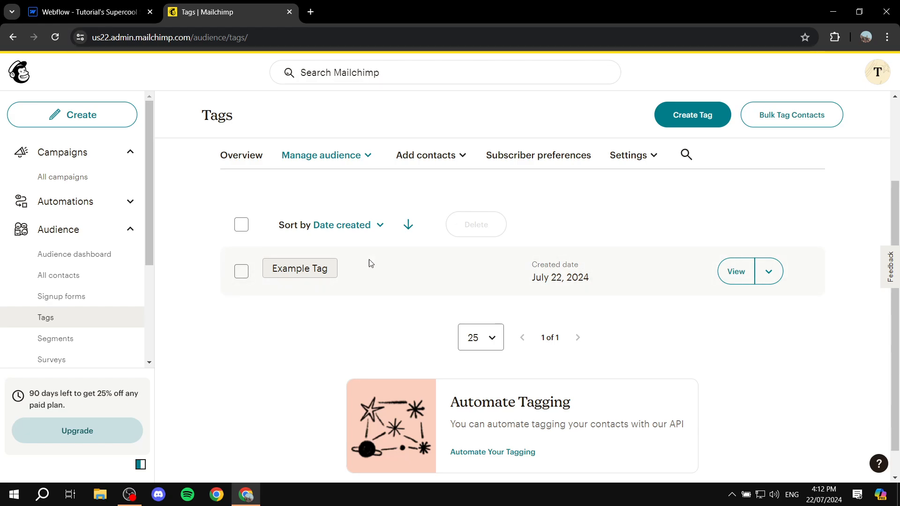
pyautogui.scroll(3, 361, 268)
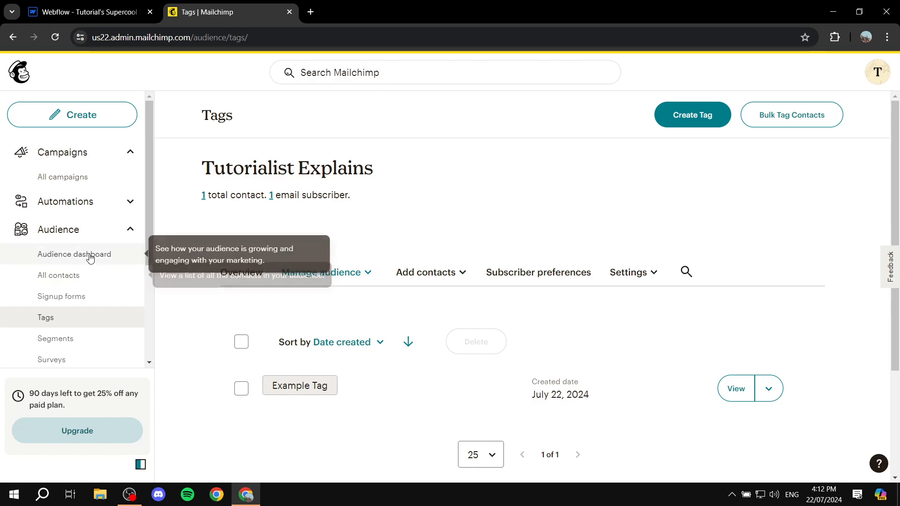
pyautogui.click(71, 300)
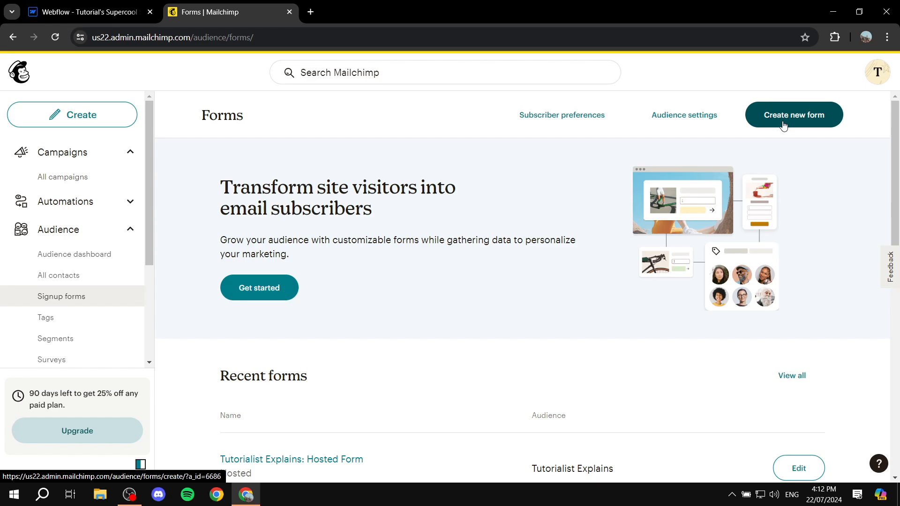
pyautogui.click(798, 115)
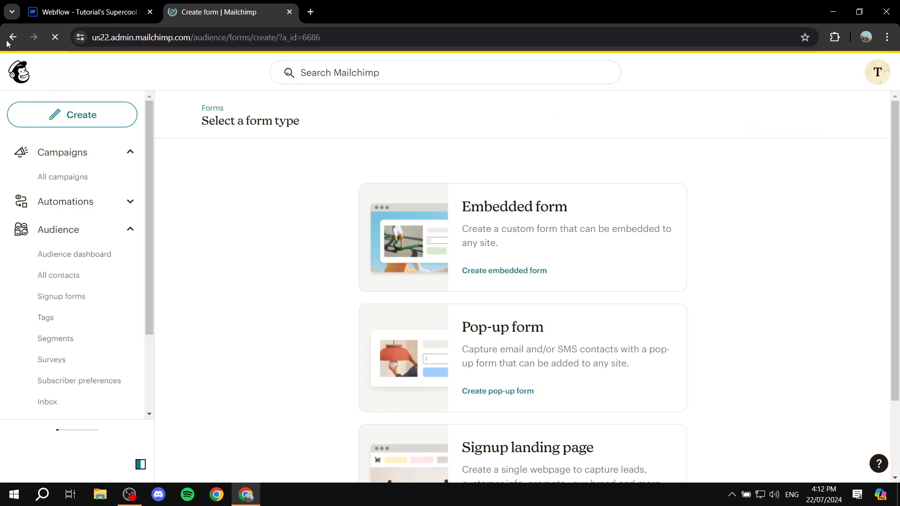
pyautogui.click(413, 220)
pyautogui.click(443, 227)
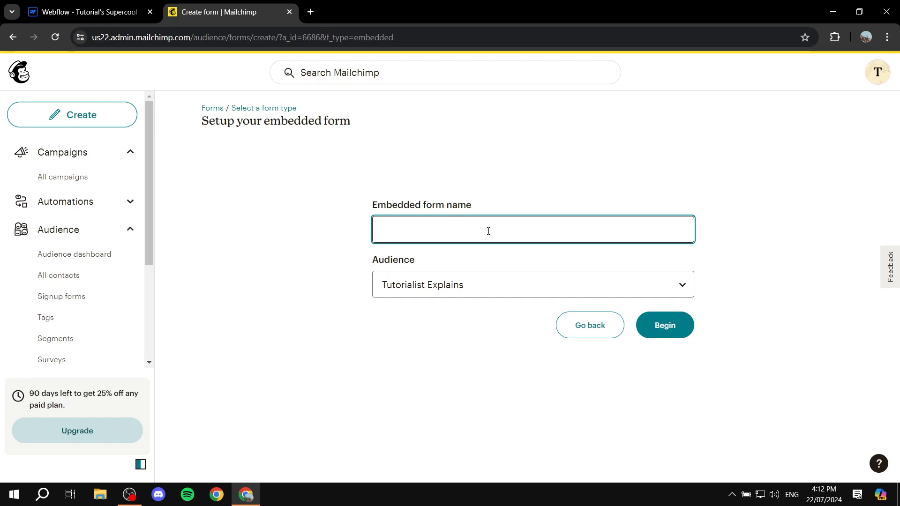
pyautogui.write('Webflow Form 1')
pyautogui.click(661, 323)
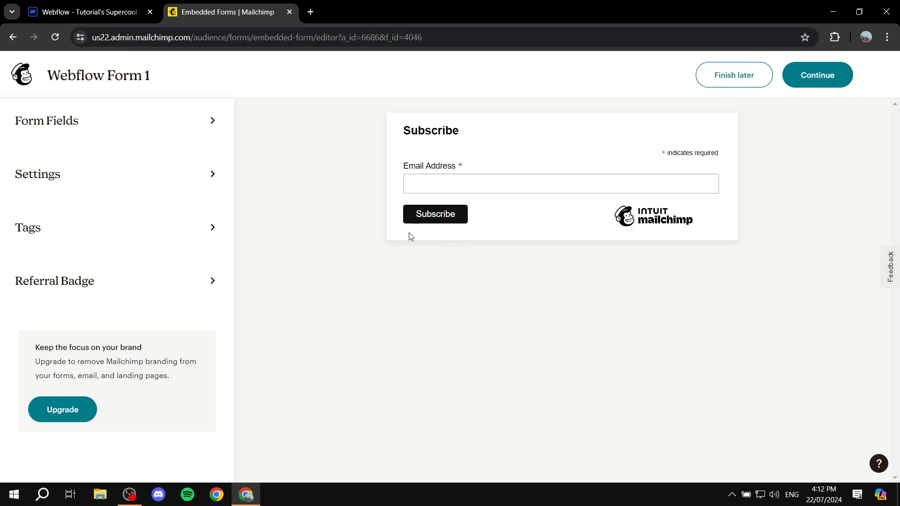
# Apply "Example Tag" to the form's contacts and continue to the embedded form code
pyautogui.click(167, 235)
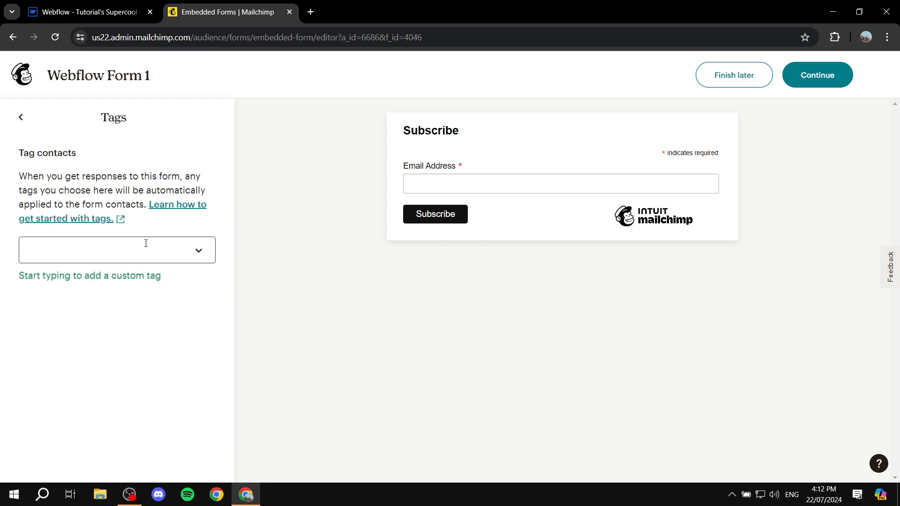
pyautogui.click(191, 254)
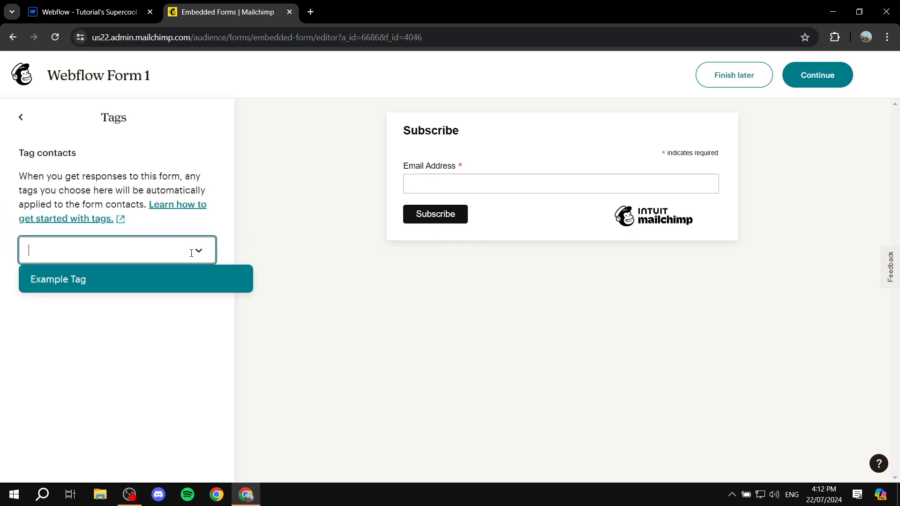
pyautogui.click(160, 282)
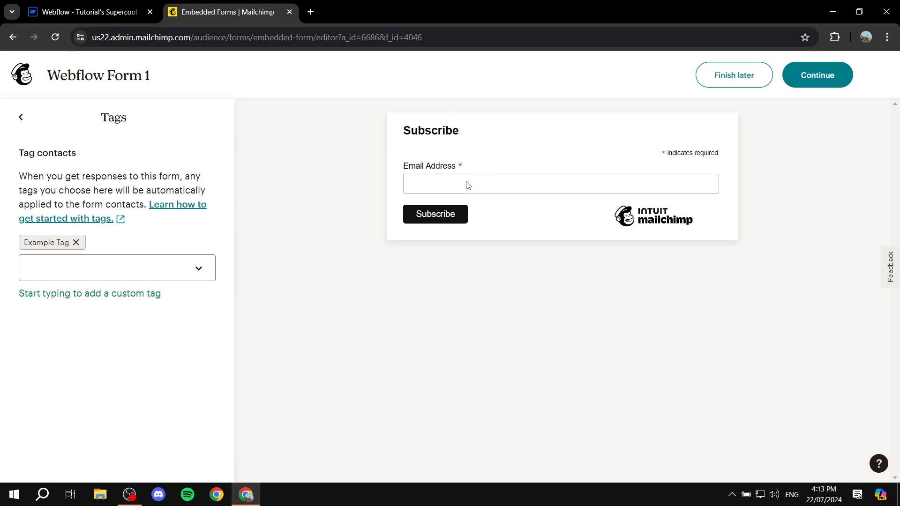
pyautogui.click(817, 75)
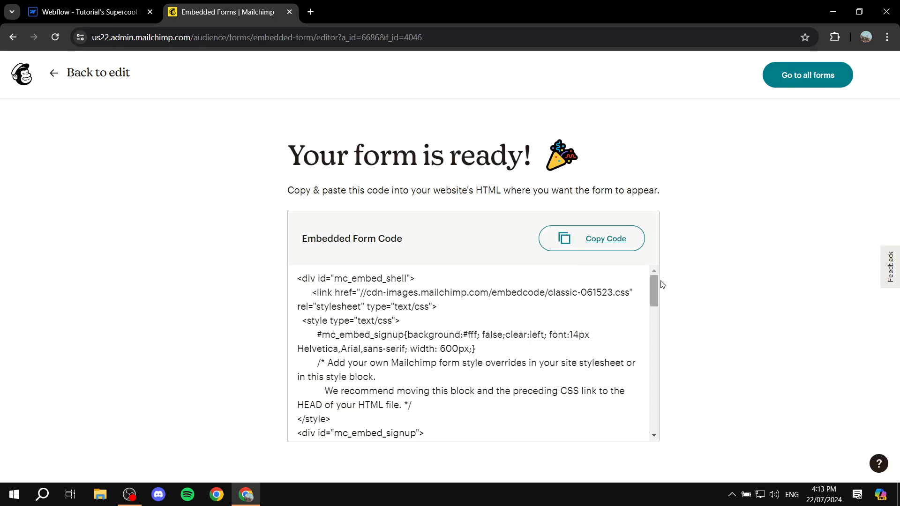
# Copy the form action URL, without its quotation marks, from the embedded form code
pyautogui.click(609, 243)
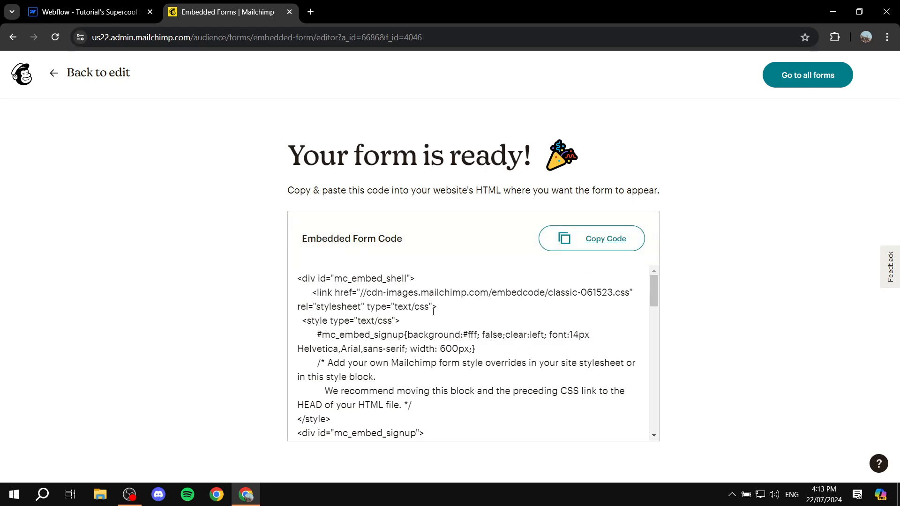
pyautogui.scroll(-3, 383, 343)
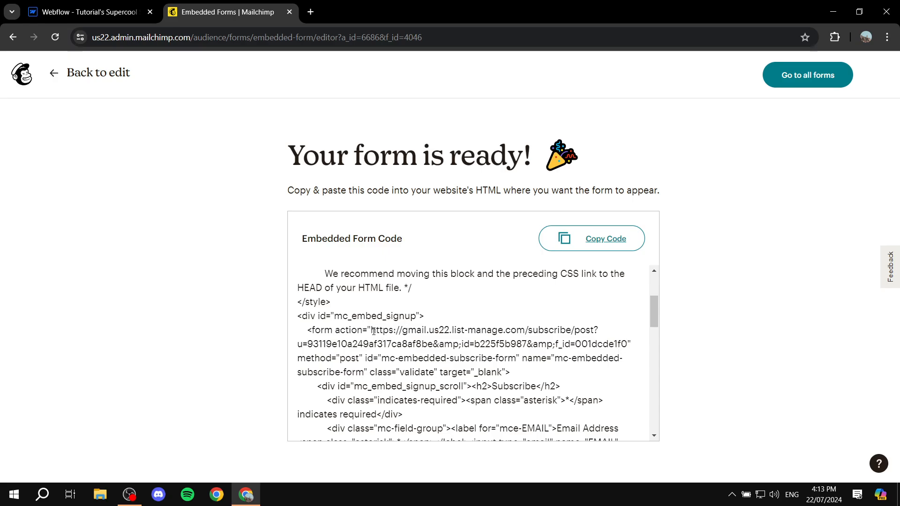
pyautogui.moveTo(371, 330); pyautogui.dragTo(627, 341)
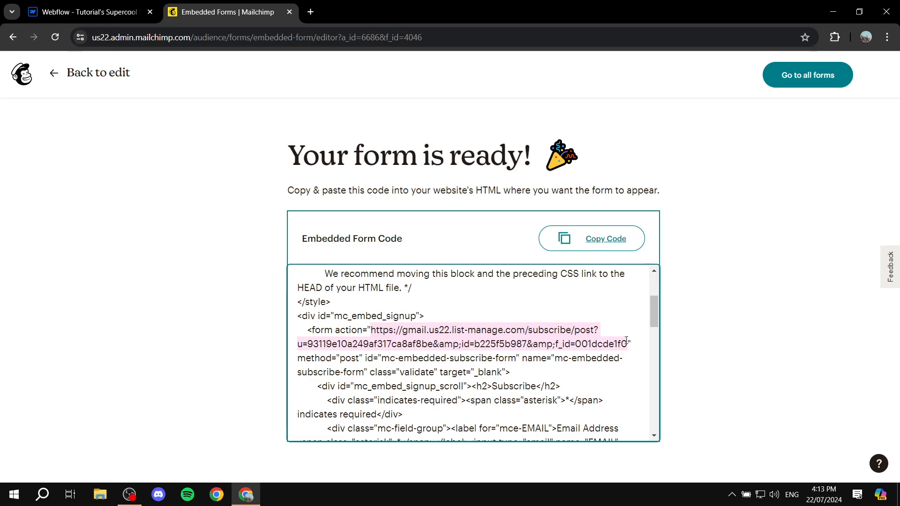
pyautogui.rightClick(565, 340)
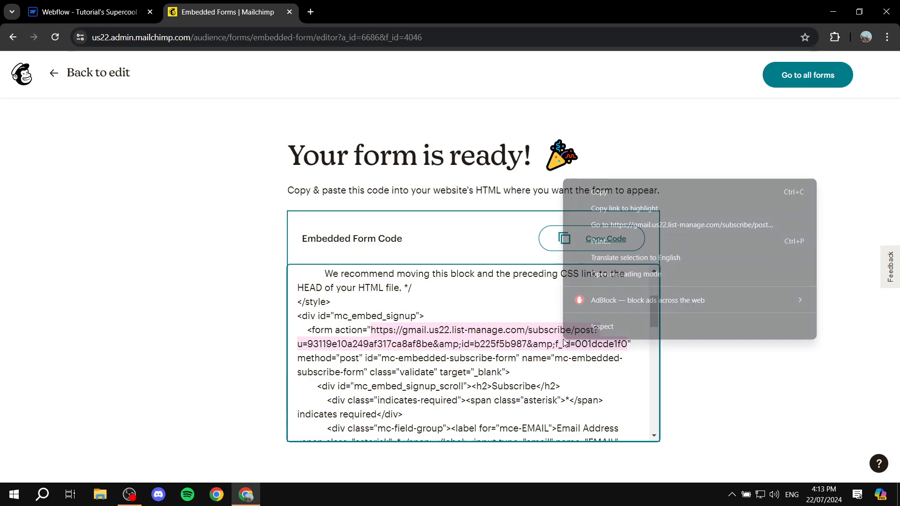
pyautogui.click(598, 194)
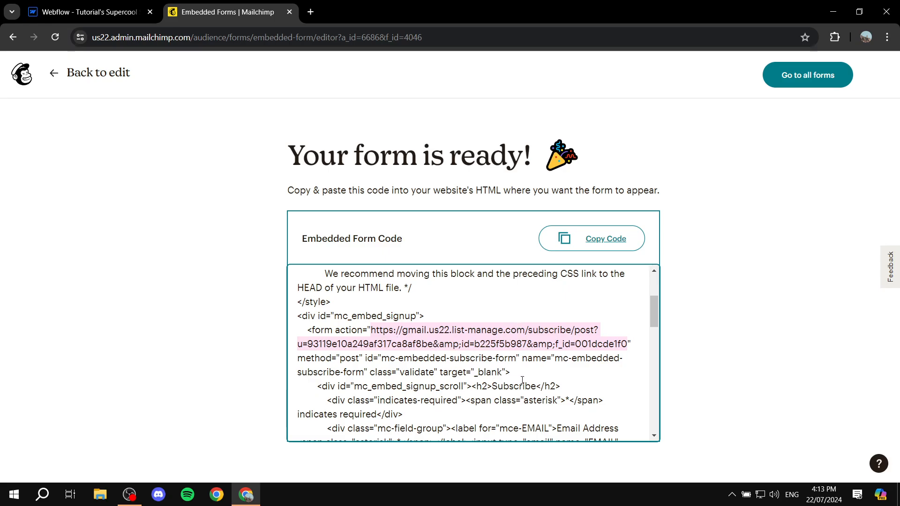
# Look through the rest of the embedded form code and search it for "tags"
pyautogui.scroll(-1, 522, 380)
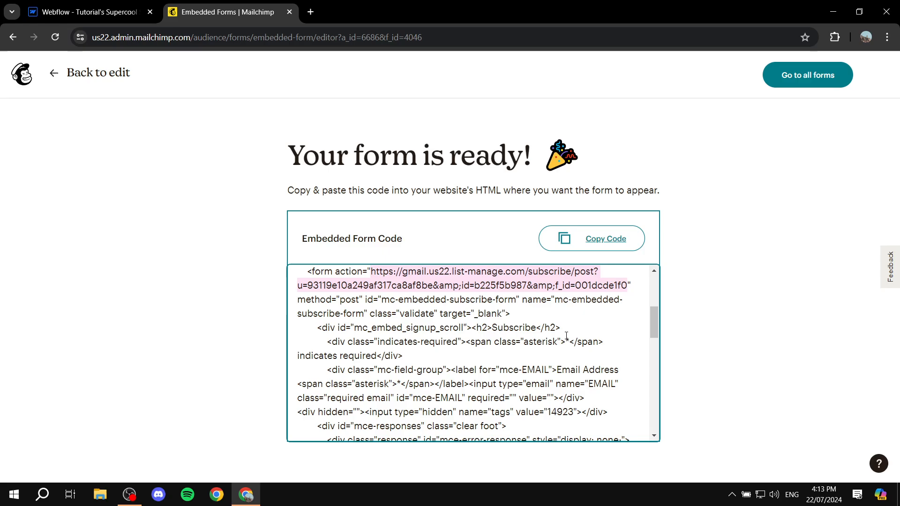
pyautogui.scroll(-1, 420, 352)
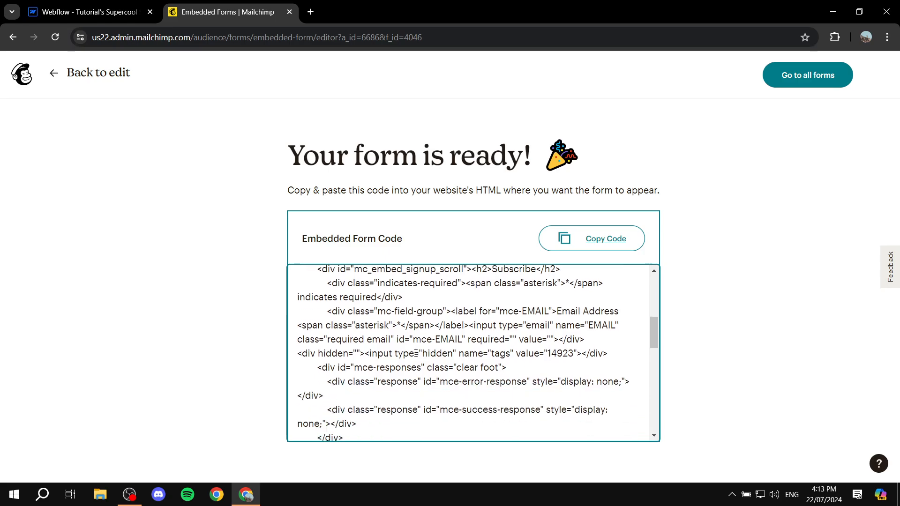
pyautogui.scroll(-1, 363, 339)
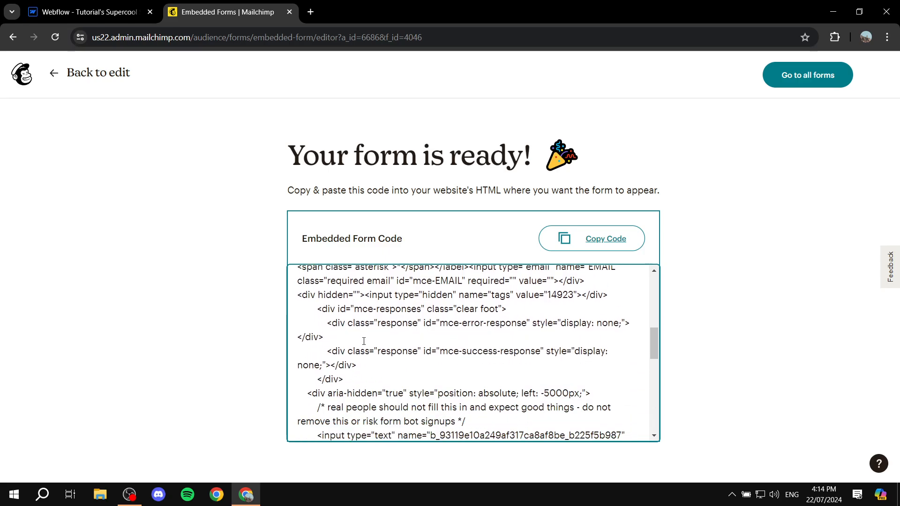
pyautogui.scroll(-1, 433, 336)
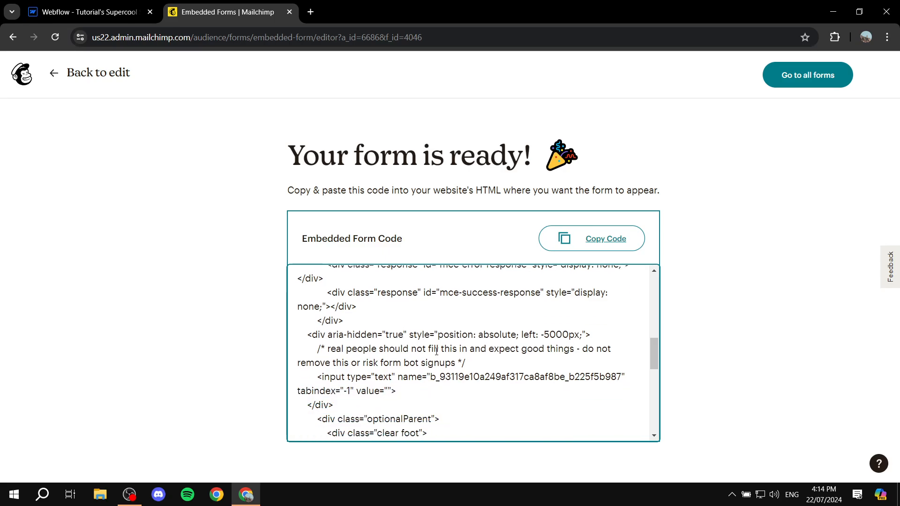
pyautogui.scroll(-1, 505, 371)
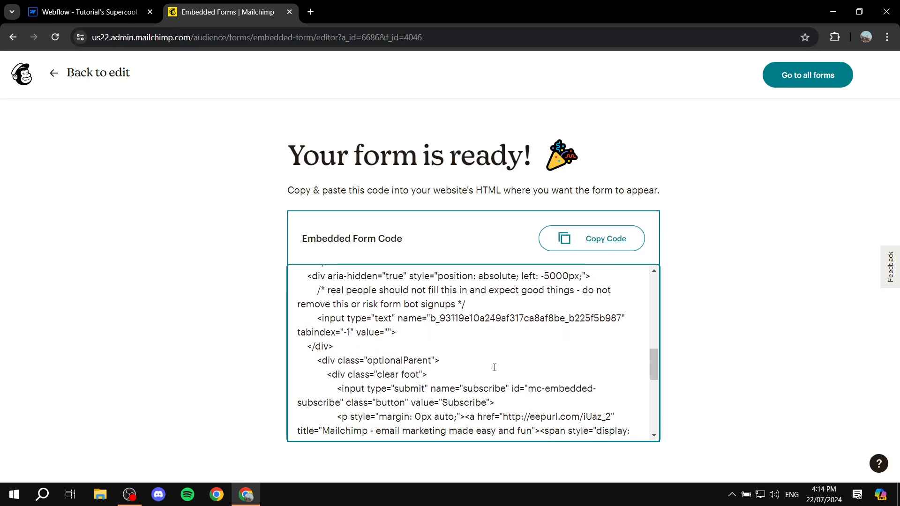
pyautogui.scroll(-2, 495, 368)
pyautogui.scroll(-1, 484, 369)
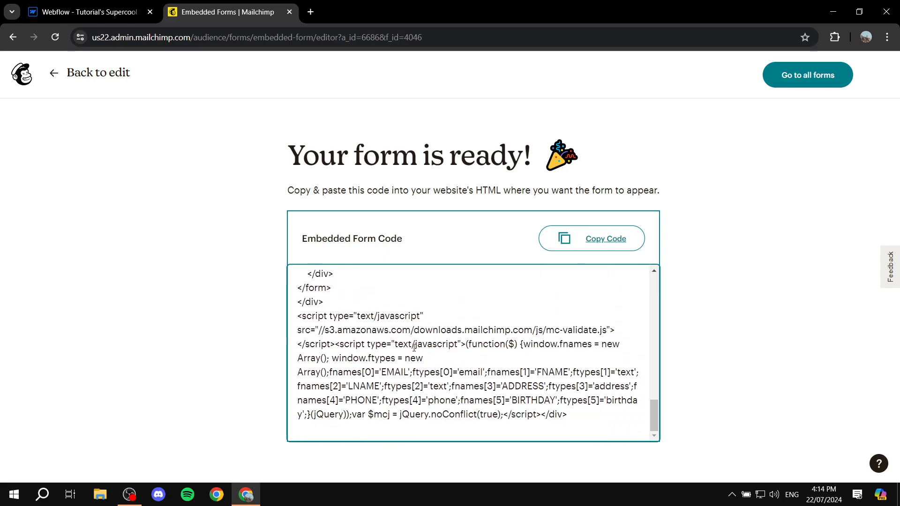
pyautogui.scroll(3, 398, 365)
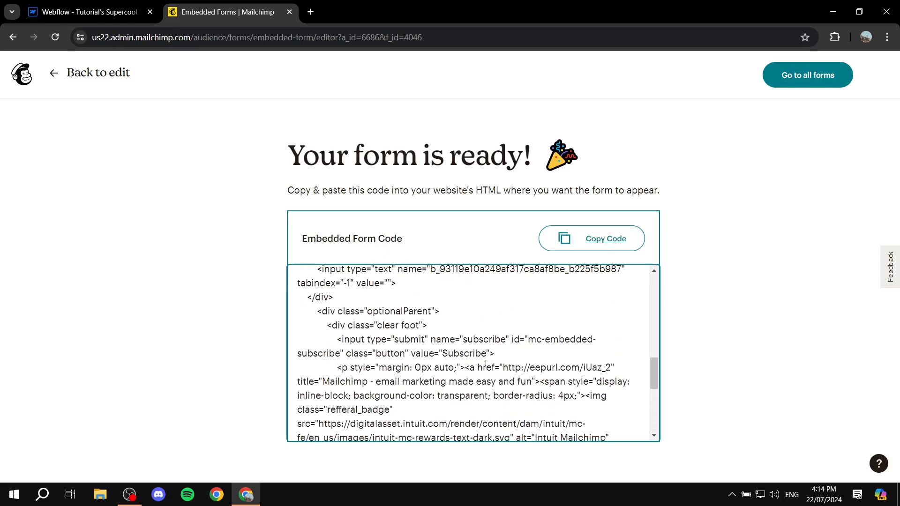
pyautogui.hotkey('ctrl', 'f')
pyautogui.write('tags')
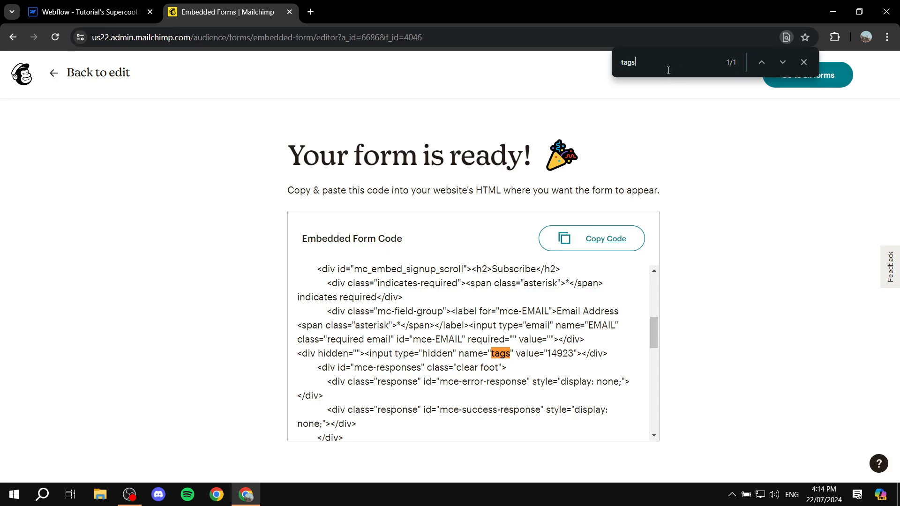
# Close the page search and copy the hidden "tags" input line, including its enclosing div, from the embedded form code
pyautogui.doubleClick(649, 65)
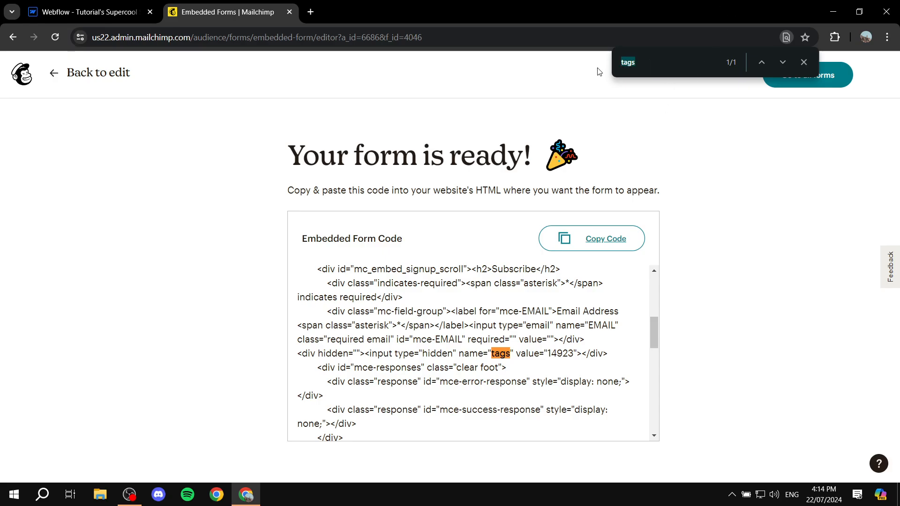
pyautogui.click(809, 63)
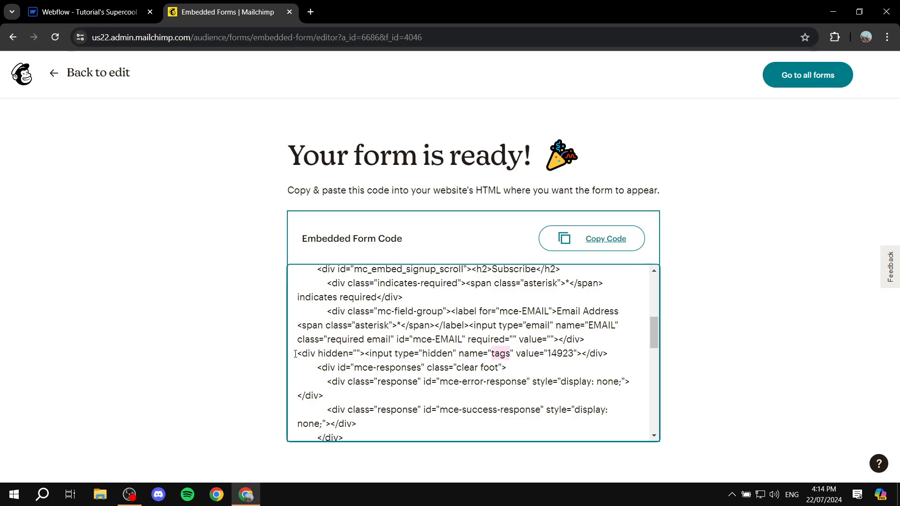
pyautogui.moveTo(298, 354); pyautogui.dragTo(609, 354)
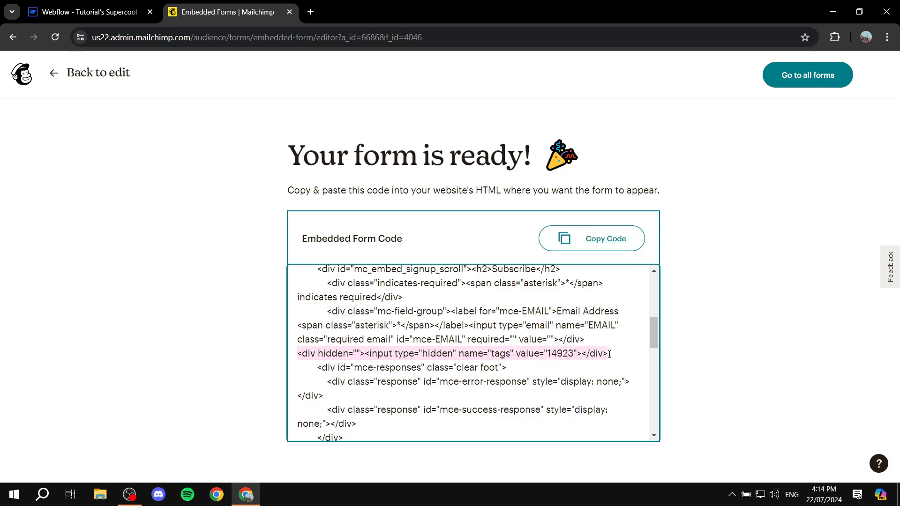
pyautogui.rightClick(586, 354)
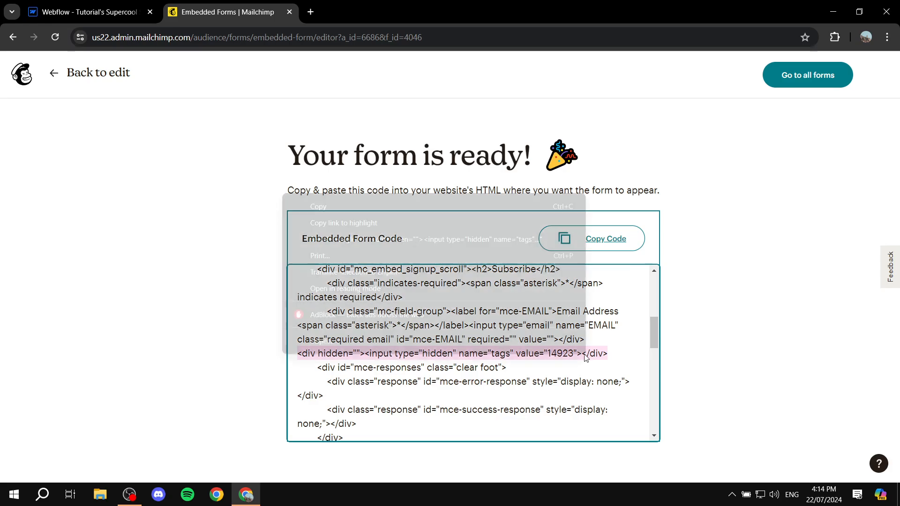
pyautogui.click(472, 209)
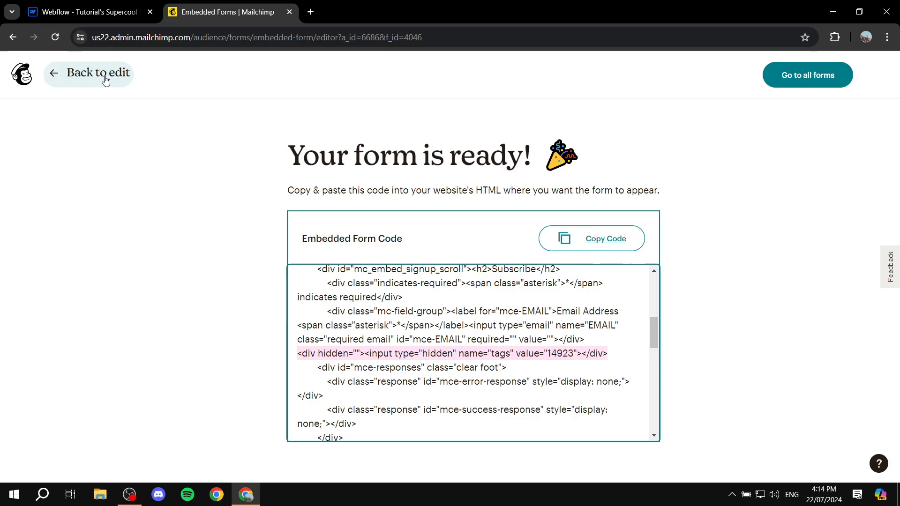
# Delete the Calendly link from the clipboard history, keeping the copied tags line and form action URL
pyautogui.press('super+v')
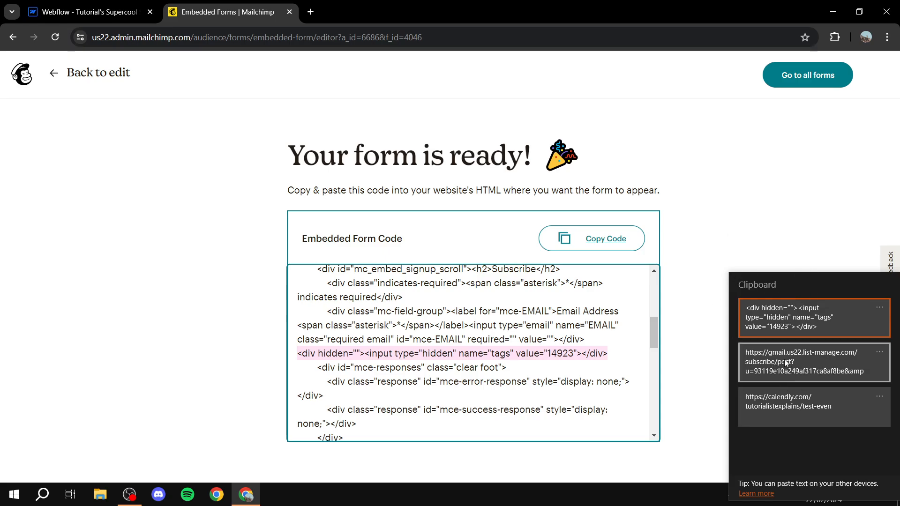
pyautogui.click(879, 397)
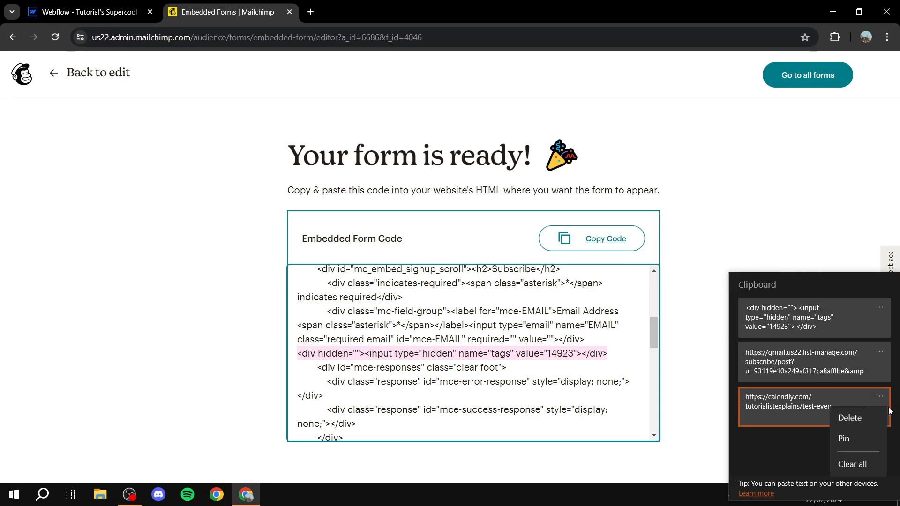
pyautogui.click(850, 417)
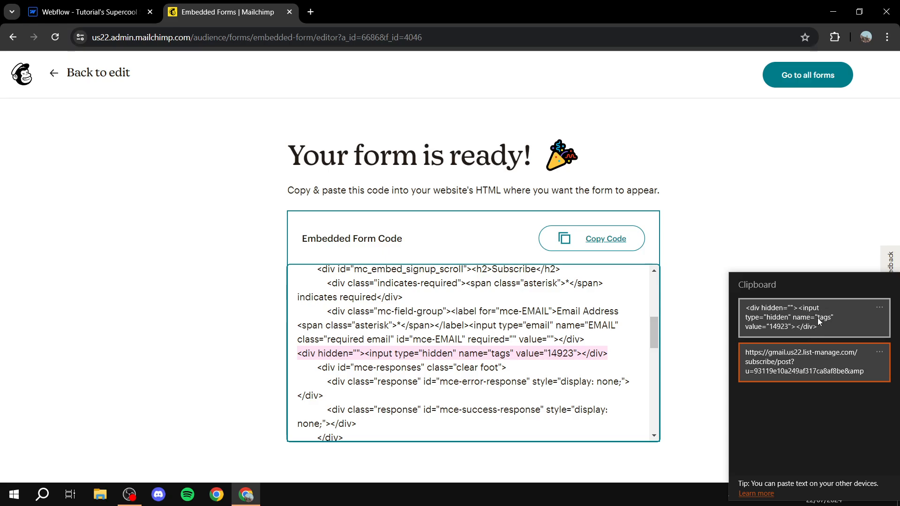
pyautogui.click(786, 222)
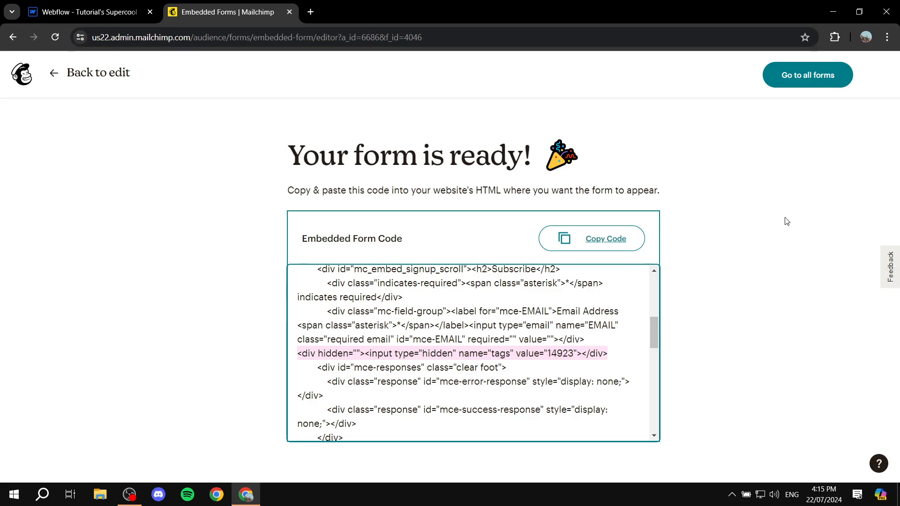
# Leave the Mailchimp form code, switch to the Webflow designer and open the settings of the Form element
pyautogui.click(25, 77)
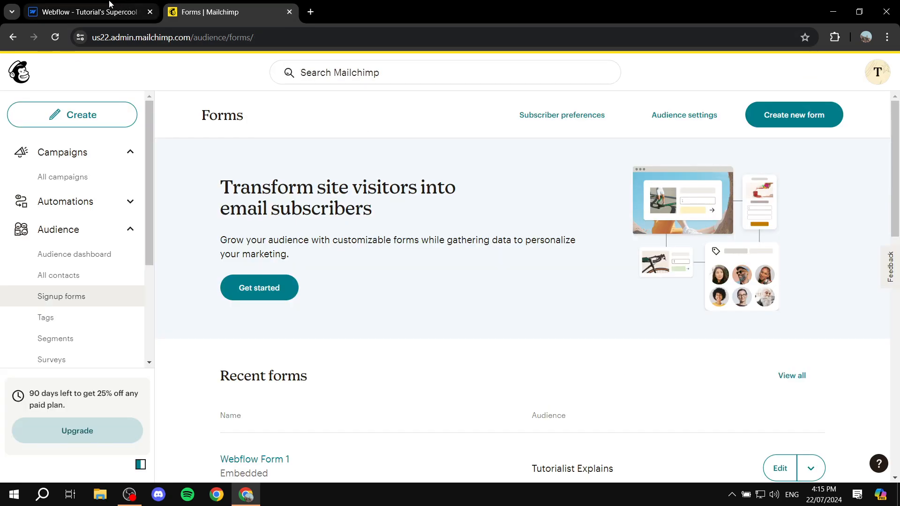
pyautogui.click(93, 12)
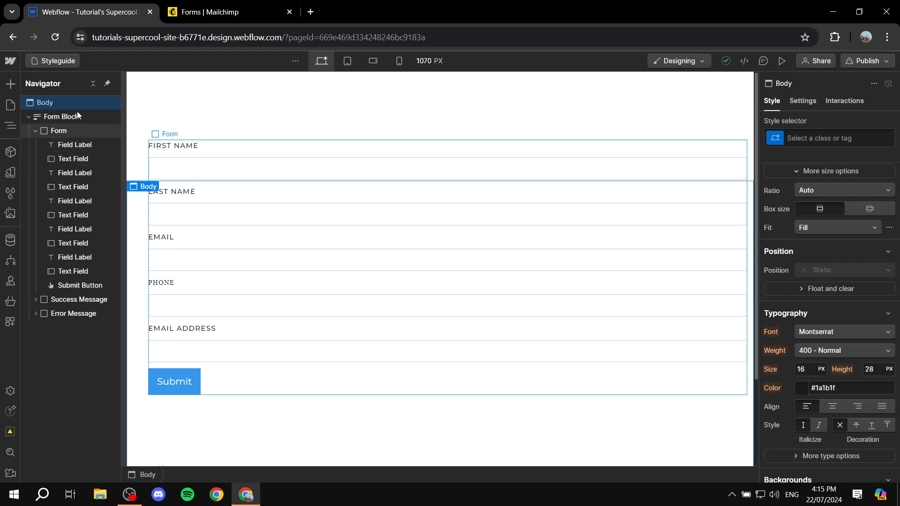
pyautogui.click(71, 128)
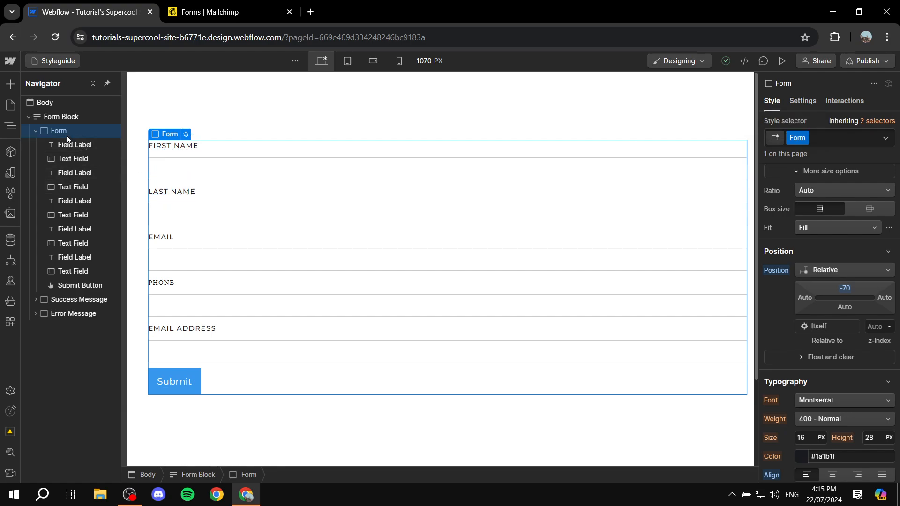
pyautogui.click(801, 103)
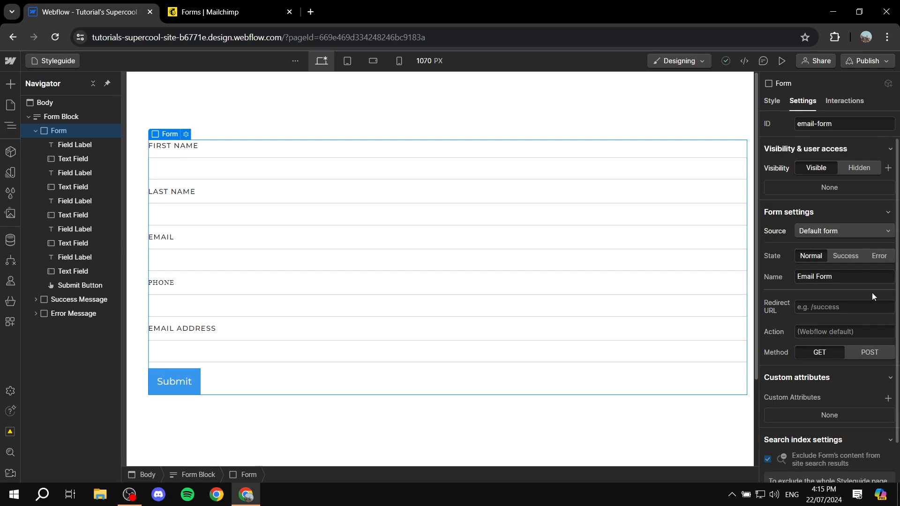
# Paste the copied Mailchimp URL as the form's action and set its method to POST
pyautogui.click(483, 167)
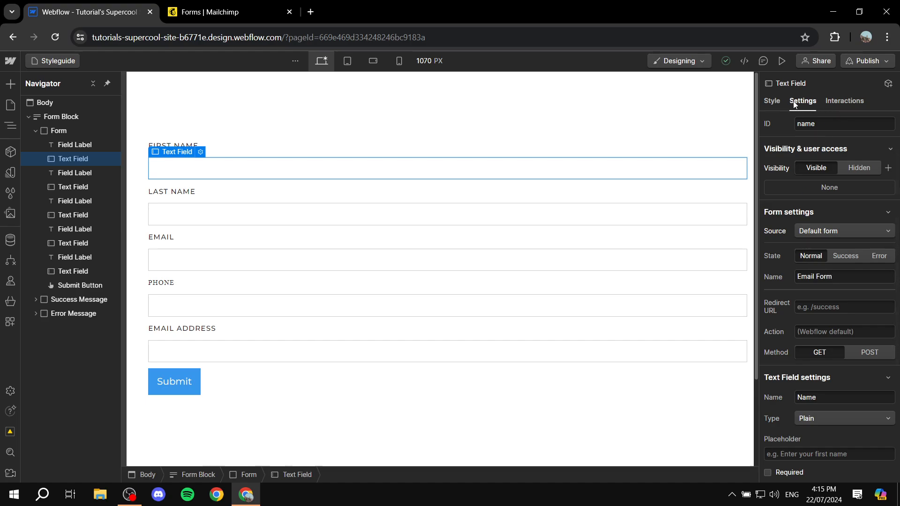
pyautogui.scroll(-1, 836, 192)
pyautogui.scroll(-2, 837, 192)
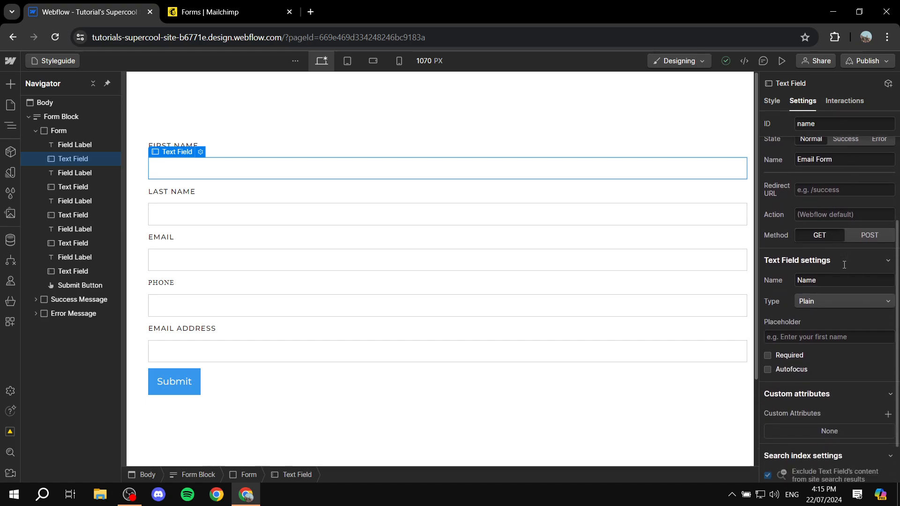
pyautogui.scroll(2, 850, 298)
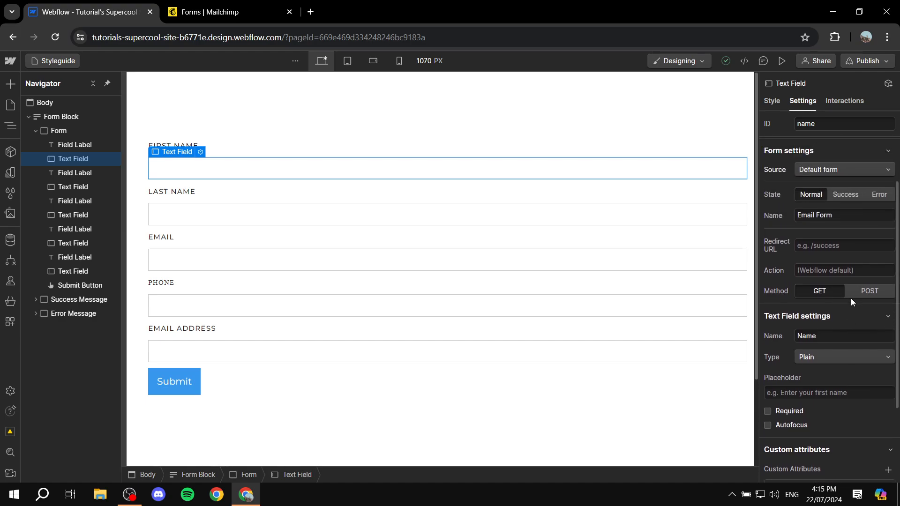
pyautogui.scroll(1, 853, 274)
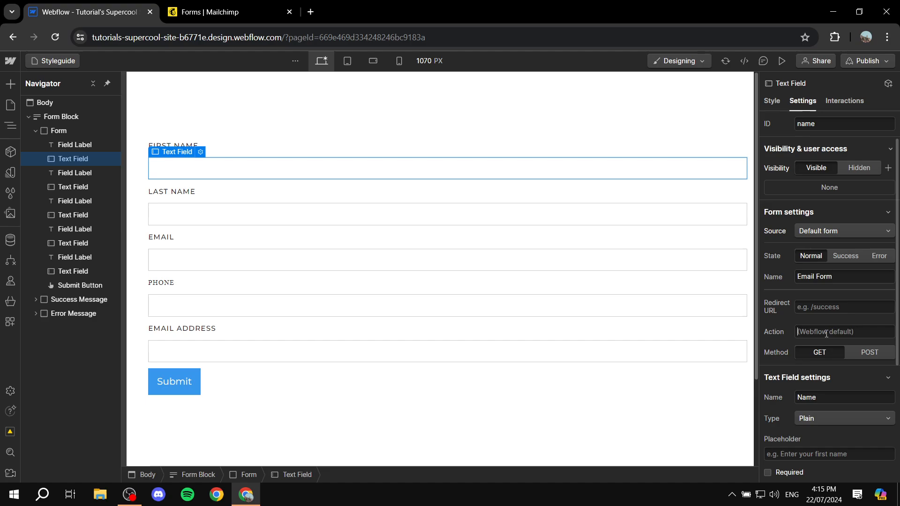
pyautogui.press('super+v')
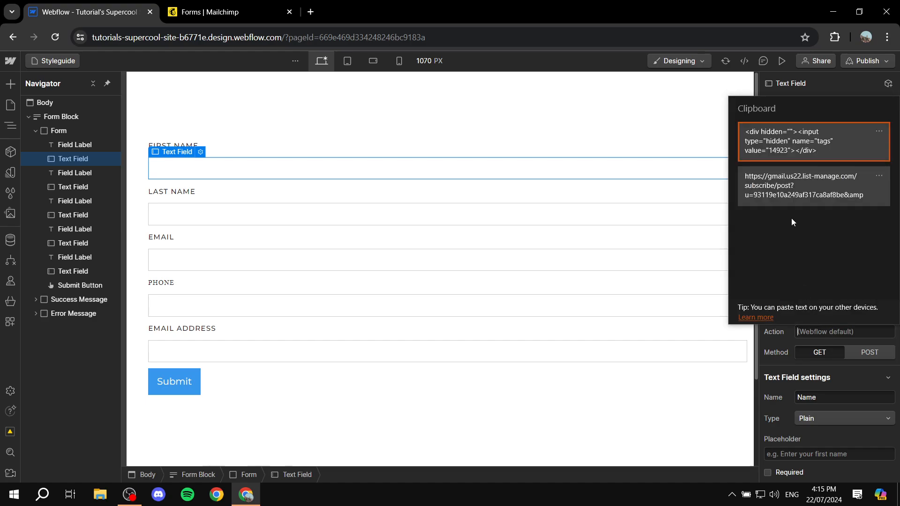
pyautogui.click(804, 186)
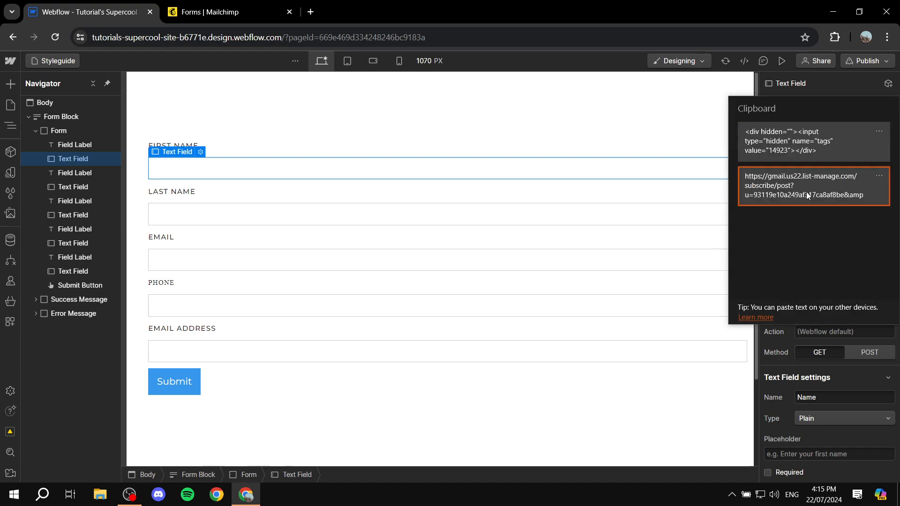
pyautogui.click(877, 354)
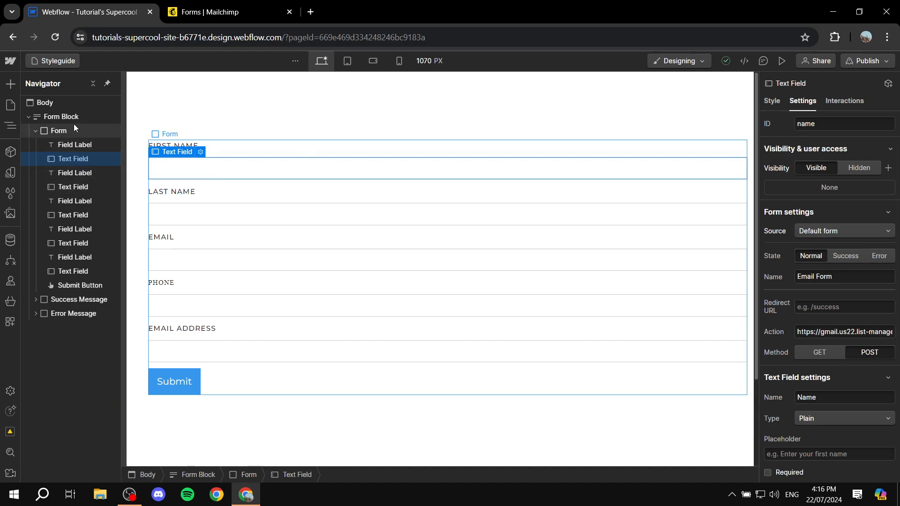
# Add a Code Block element to the form directly after the First Name text field
pyautogui.click(14, 86)
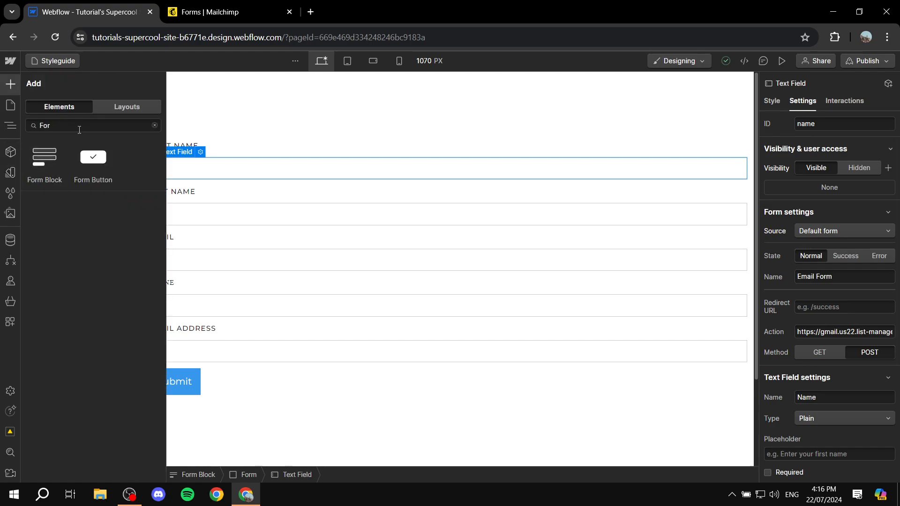
pyautogui.click(154, 125)
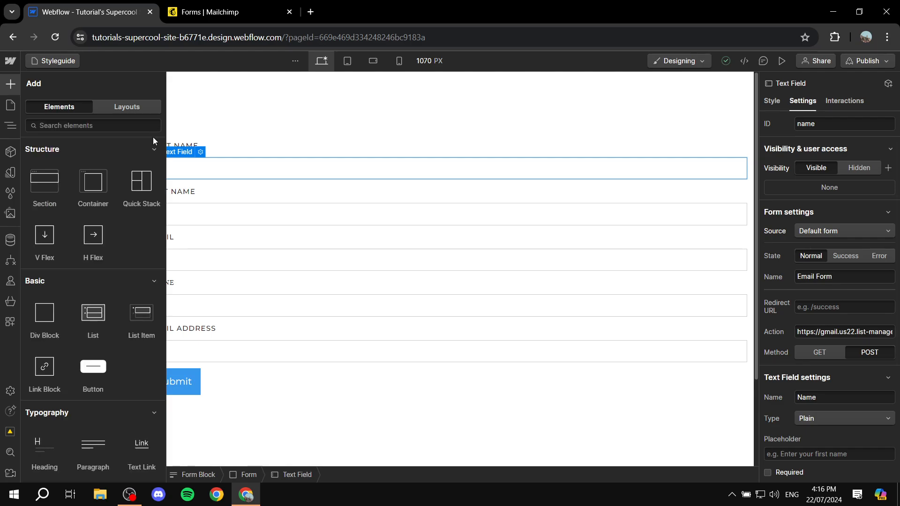
pyautogui.scroll(-10, 117, 235)
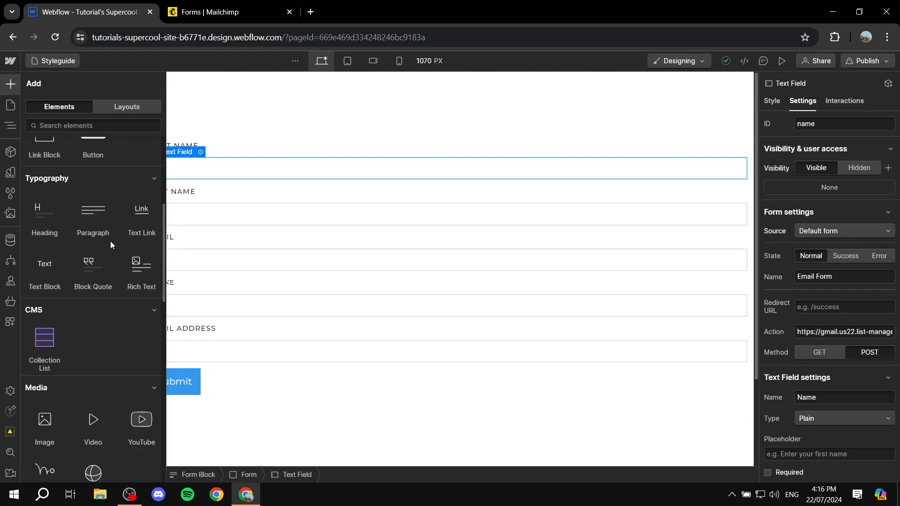
pyautogui.scroll(-4, 117, 302)
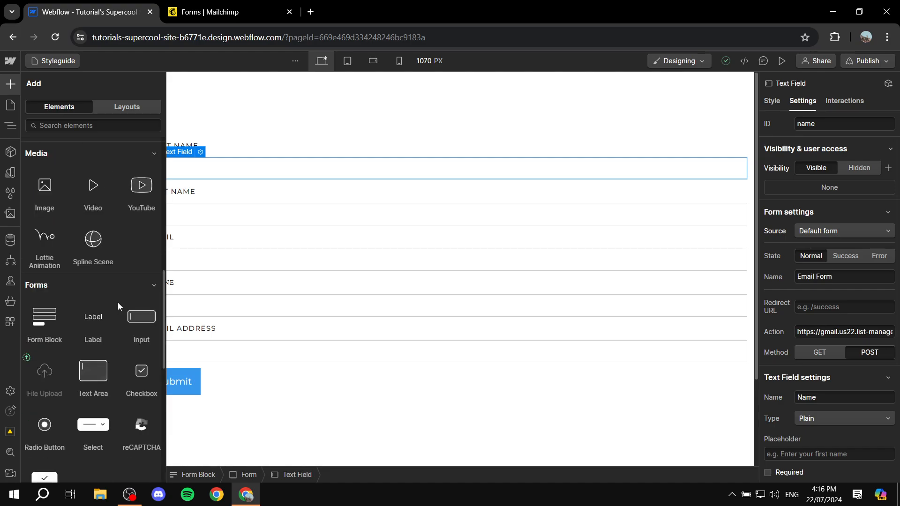
pyautogui.scroll(-5, 117, 300)
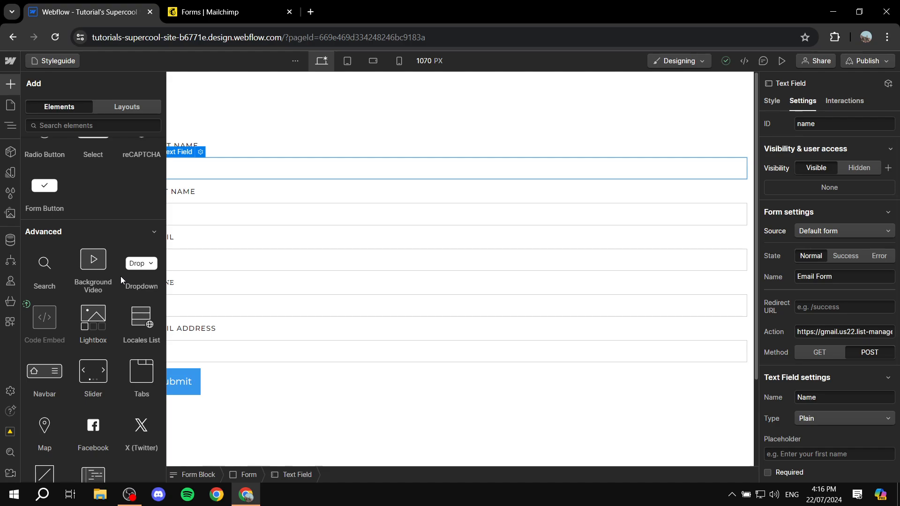
pyautogui.scroll(-2, 120, 277)
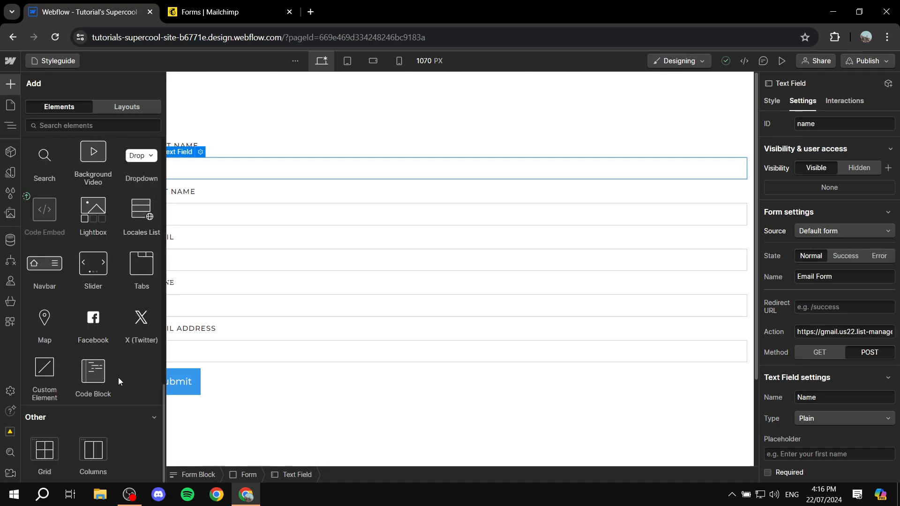
pyautogui.click(99, 377)
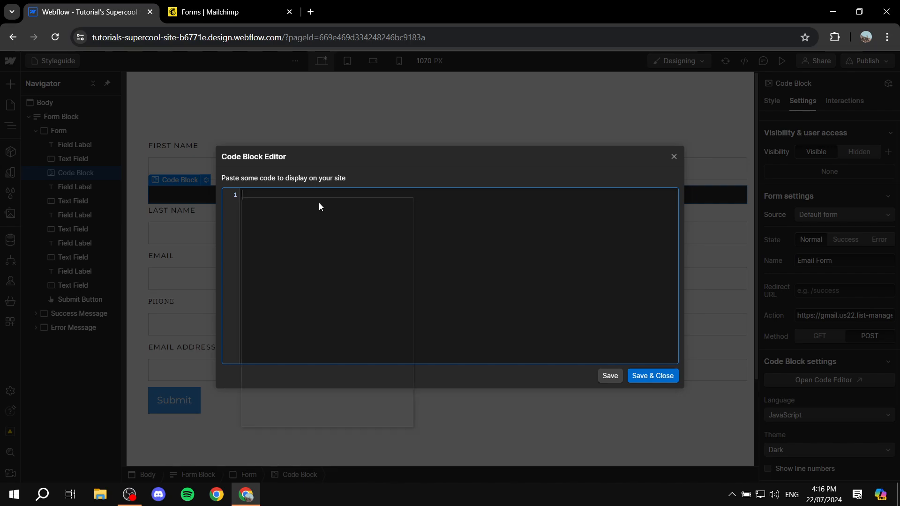
# Paste the copied hidden tags line into the Code Block, save it, and remove the block from the form
pyautogui.press('super+v')
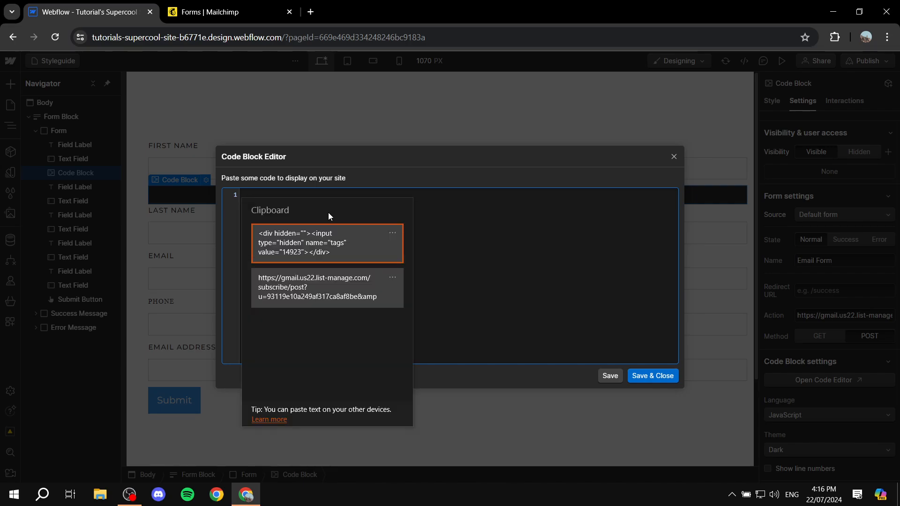
pyautogui.click(327, 242)
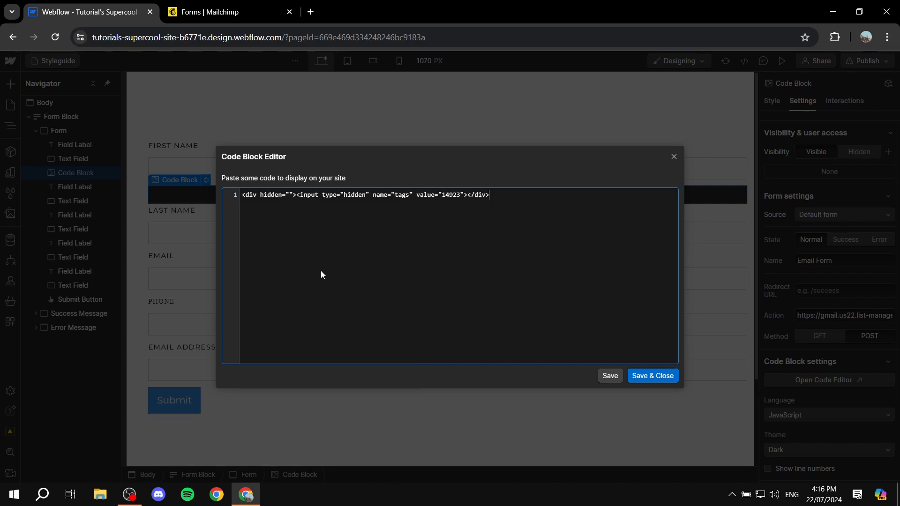
pyautogui.click(665, 377)
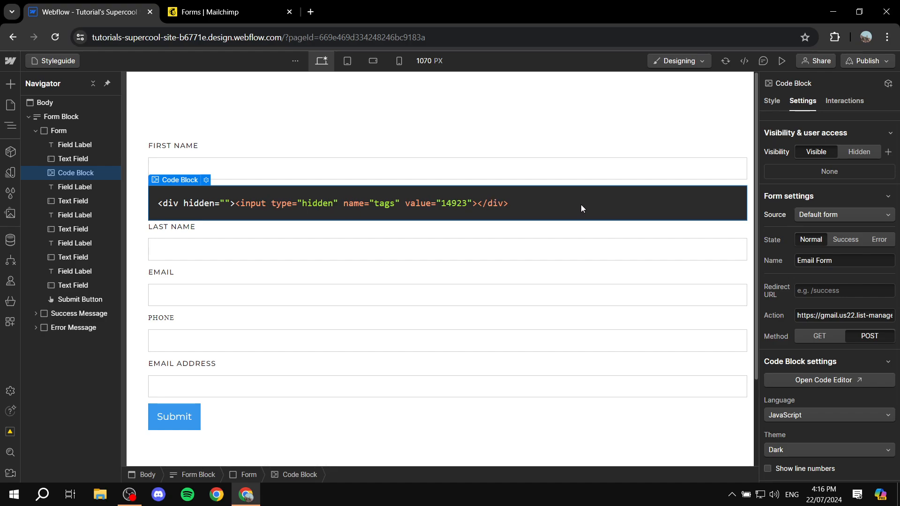
pyautogui.rightClick(82, 174)
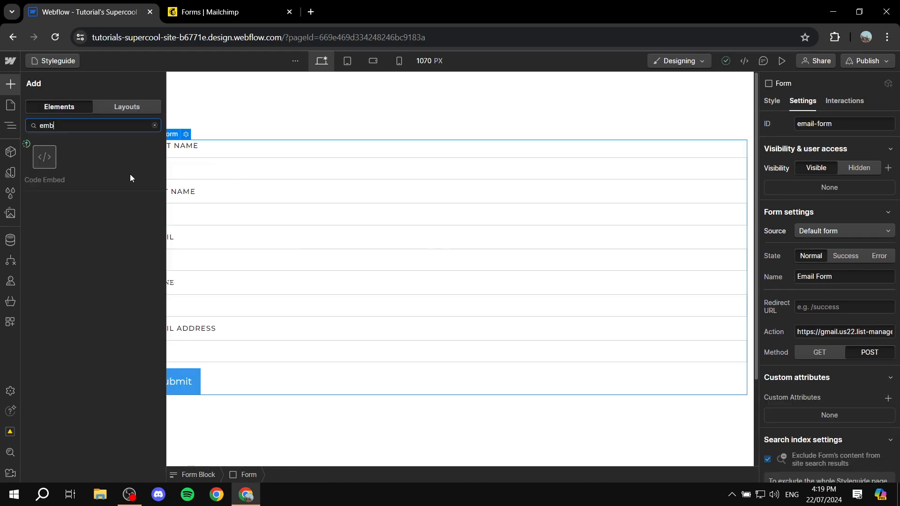
# Try to place the Code Embed element in the form and clear the element search
pyautogui.moveTo(45, 157); pyautogui.dragTo(135, 145)
pyautogui.moveTo(223, 188); pyautogui.dragTo(47, 159)
pyautogui.click(154, 125)
# Add a Code Block at the end of the form containing <div hidden=""><input type="hidden" name="tags" value="14923"></div> and save it
pyautogui.scroll(-10, 92, 301)
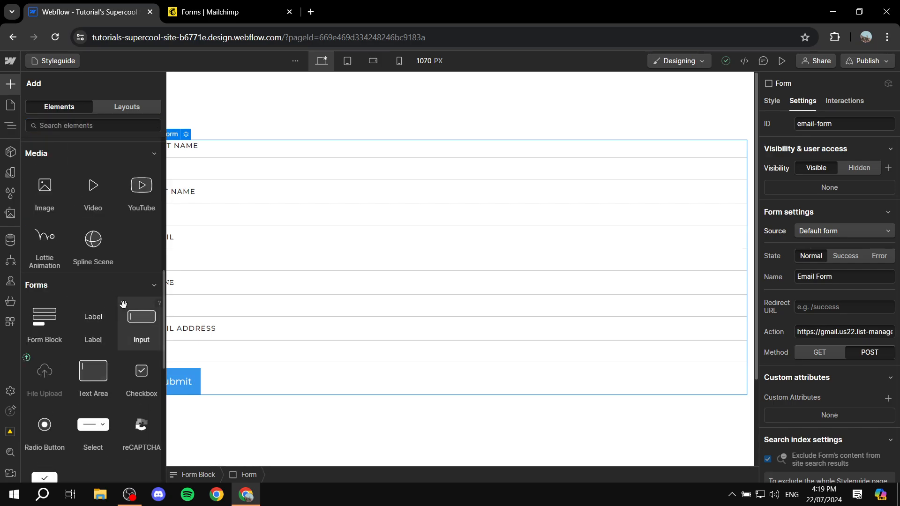
pyautogui.scroll(-2, 89, 345)
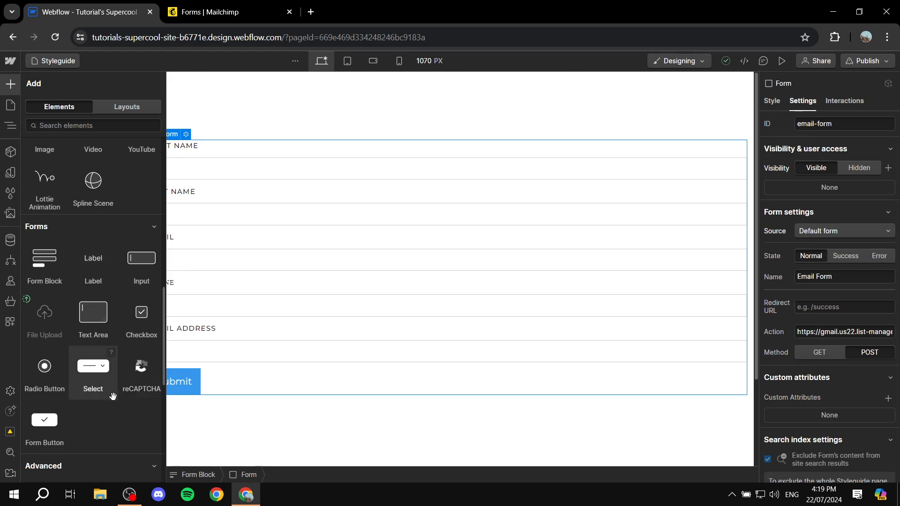
pyautogui.scroll(12, 120, 261)
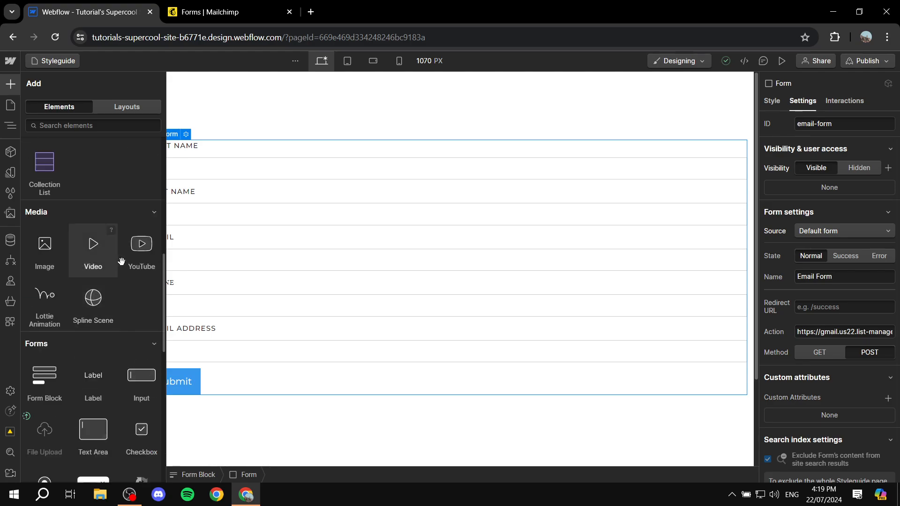
pyautogui.scroll(-10, 121, 224)
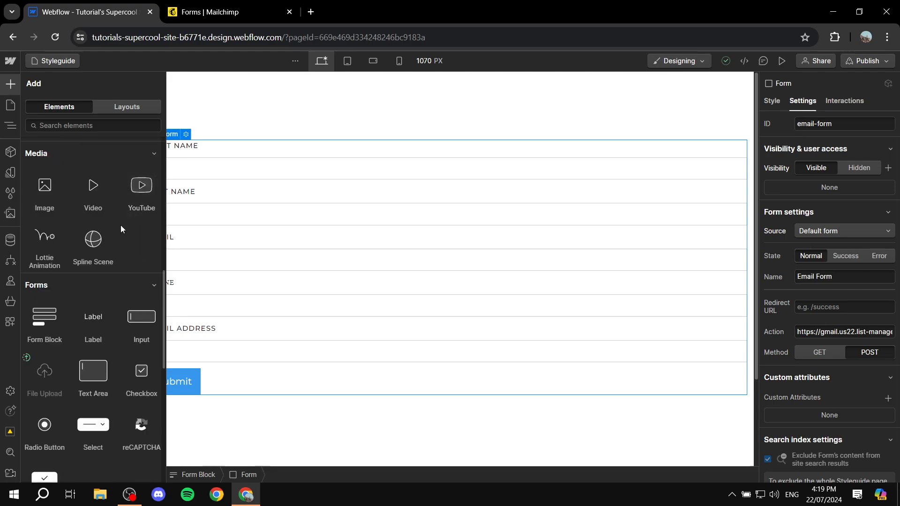
pyautogui.scroll(-5, 119, 259)
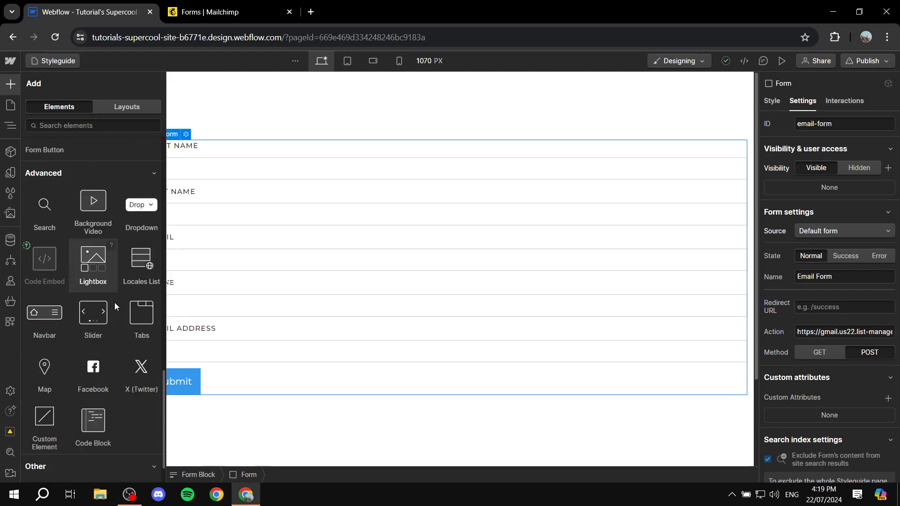
pyautogui.click(99, 428)
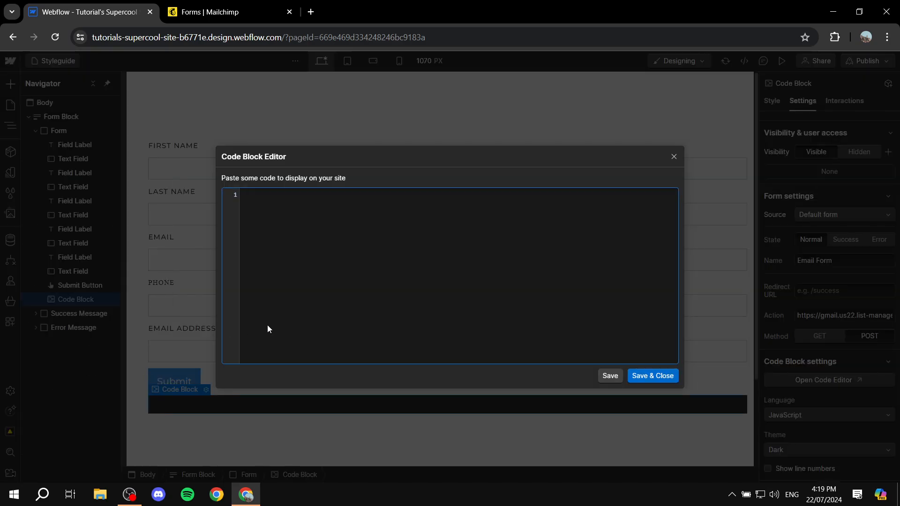
pyautogui.write('<div hidden=""><input type="hidden" name="tags" value="14923"></div>')
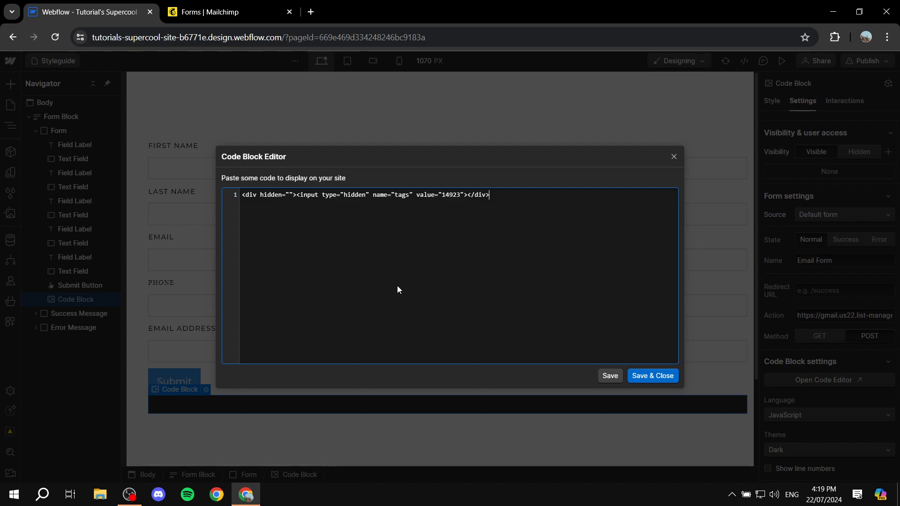
pyautogui.click(666, 378)
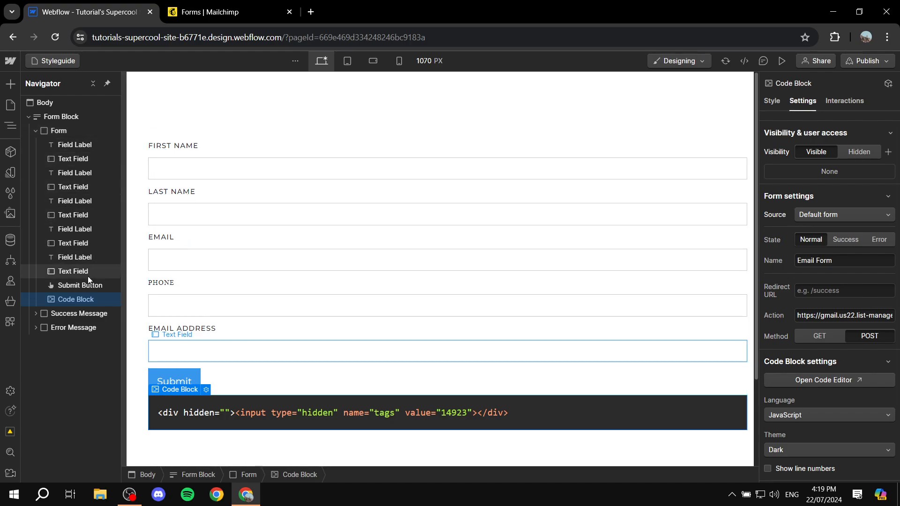
# Move the Code Block above the First Name label at the start of the form and delete it
pyautogui.moveTo(77, 300); pyautogui.dragTo(78, 138)
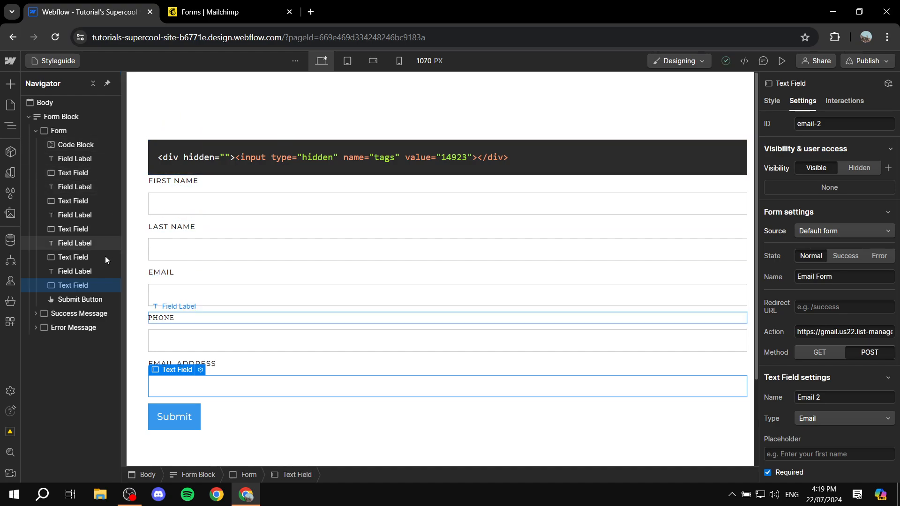
pyautogui.click(90, 150)
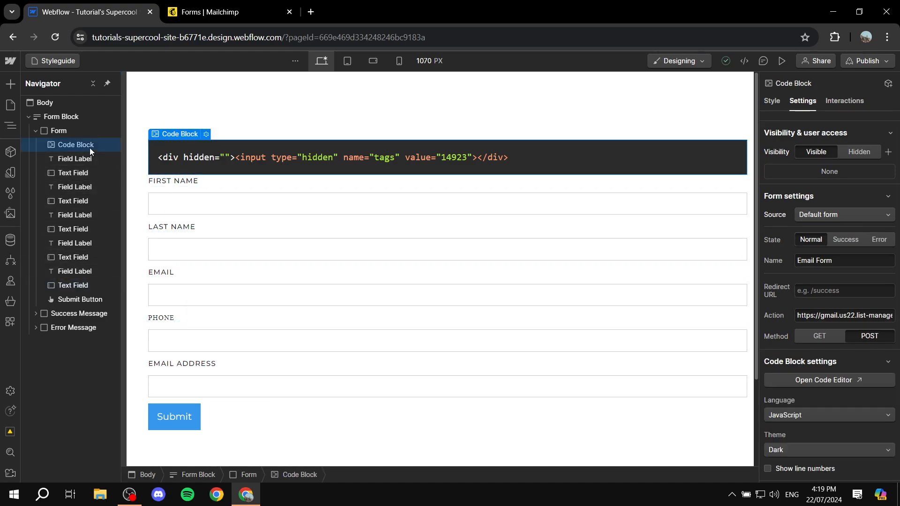
pyautogui.rightClick(81, 144)
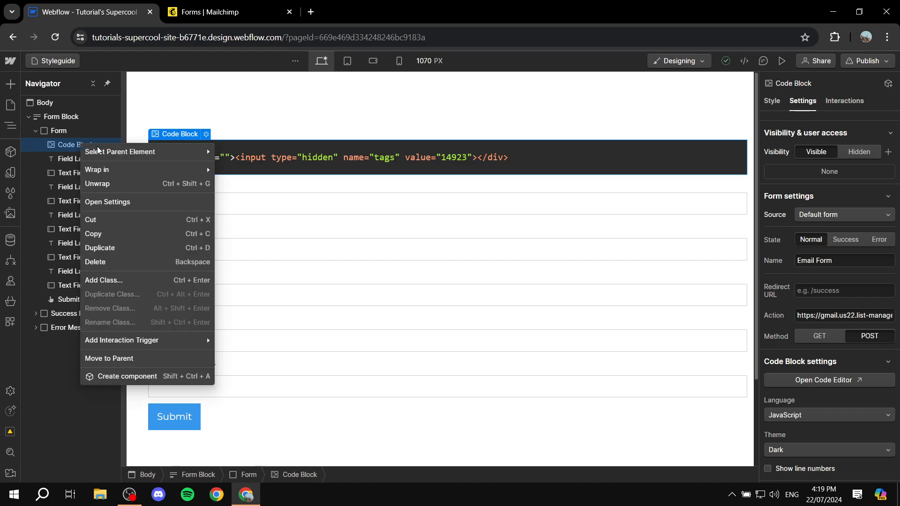
pyautogui.click(130, 263)
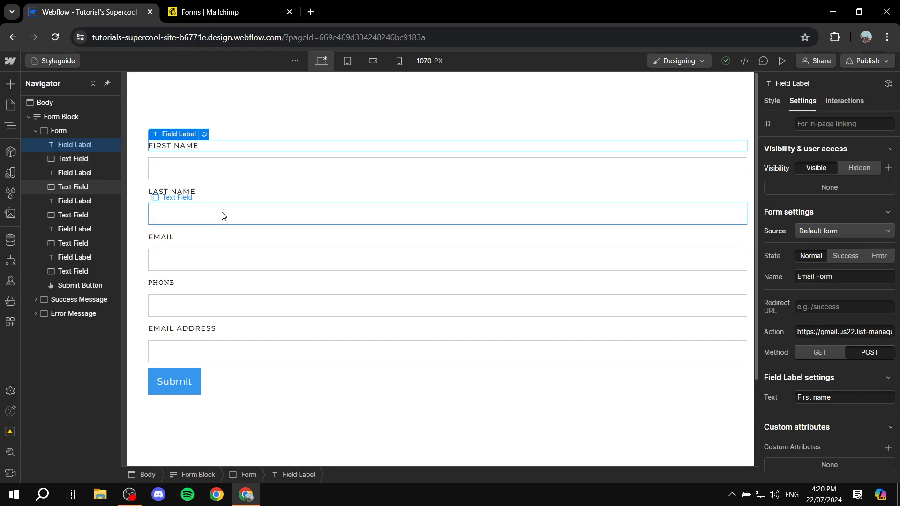
# Switch to Mailchimp and open the Audience fields and *|MERGE|* tags page from the audience settings
pyautogui.click(223, 5)
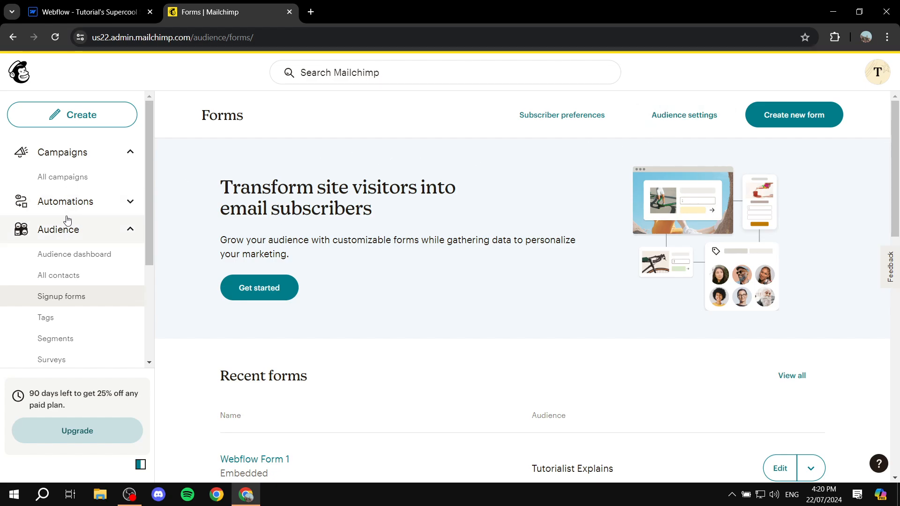
pyautogui.click(673, 123)
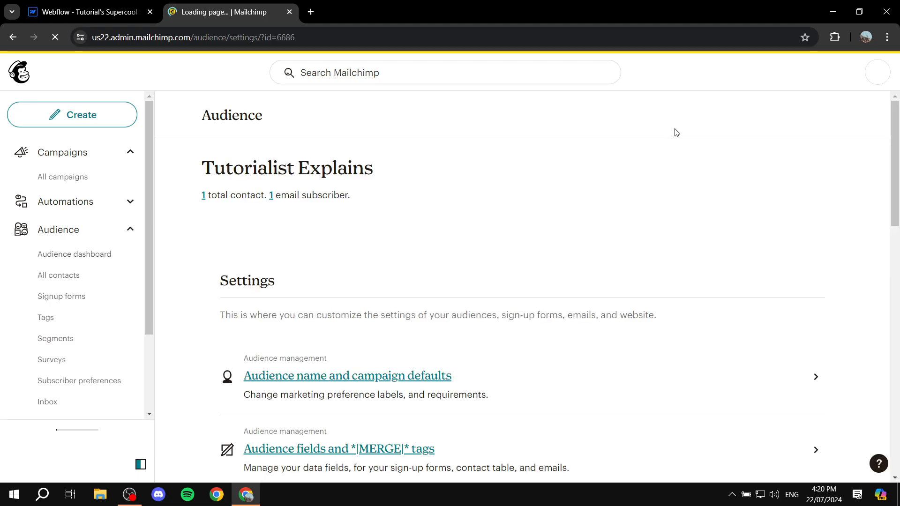
pyautogui.scroll(-4, 521, 223)
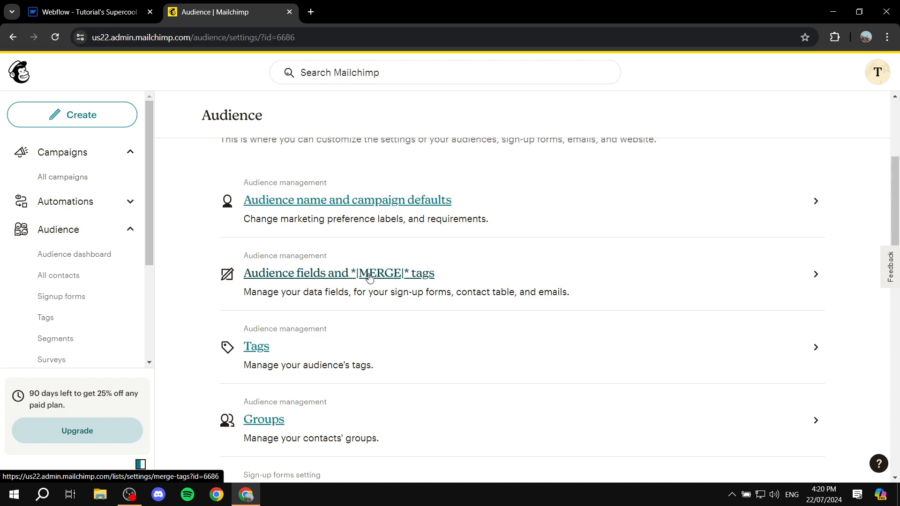
pyautogui.click(430, 276)
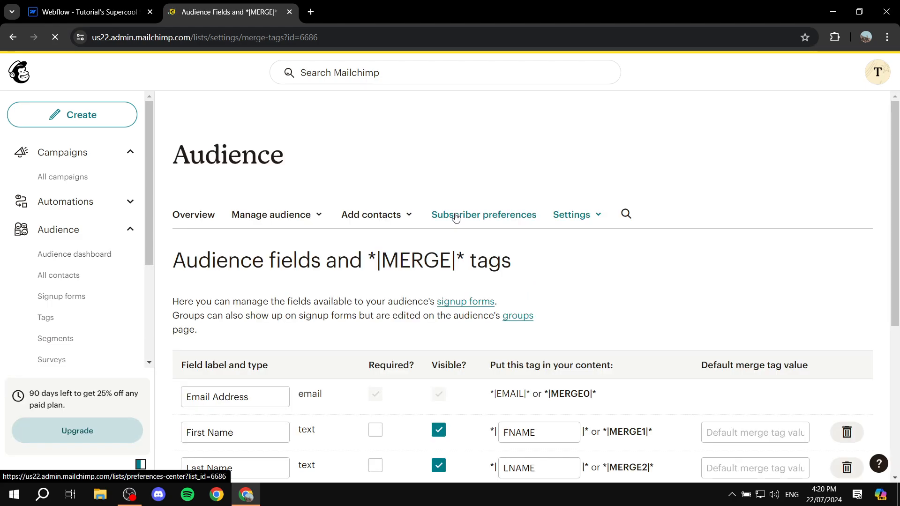
pyautogui.scroll(-5, 568, 257)
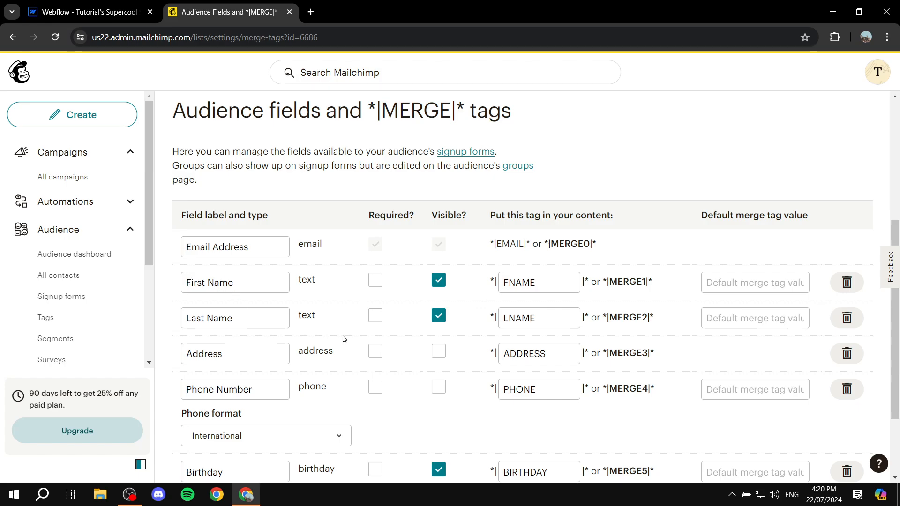
# Copy the FNAME merge tag of the First Name audience field
pyautogui.moveTo(492, 217); pyautogui.dragTo(631, 220)
pyautogui.click(584, 254)
pyautogui.moveTo(548, 282); pyautogui.dragTo(485, 285)
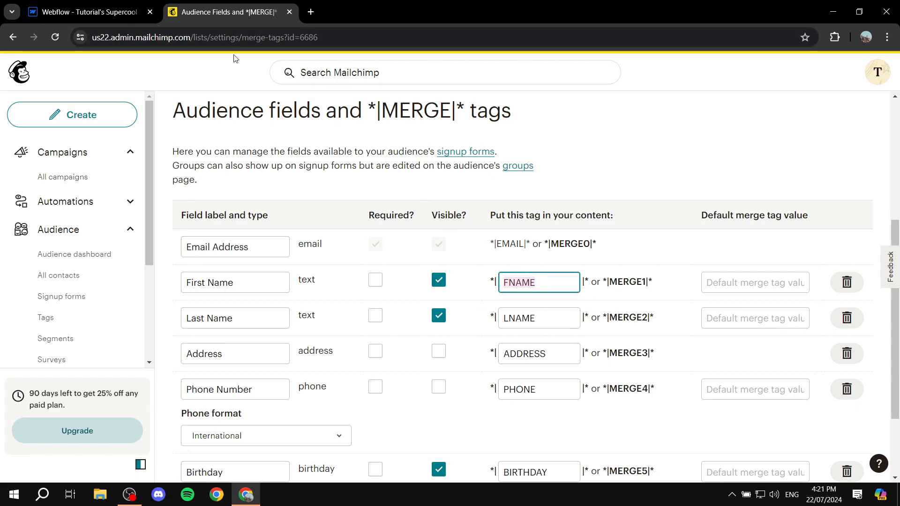
# Switch to the Webflow designer and set the name of the First Name text field to FNAME
pyautogui.click(89, 11)
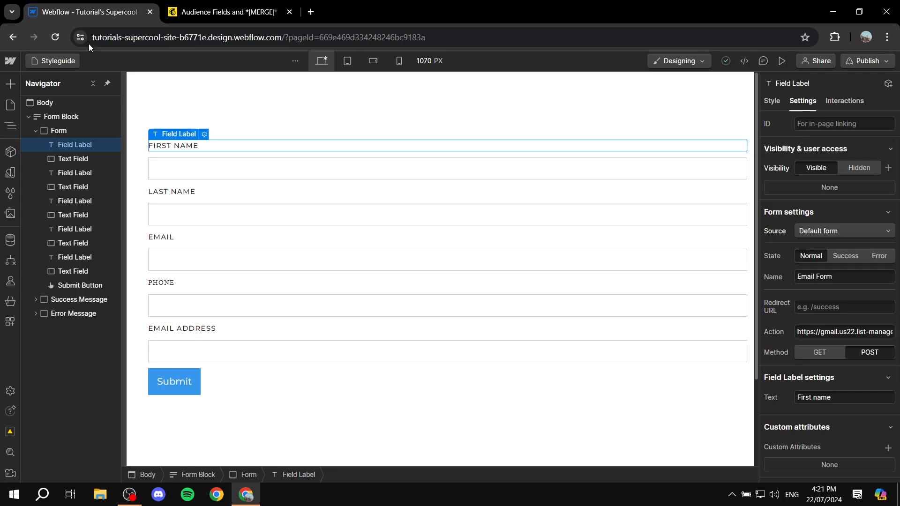
pyautogui.click(232, 170)
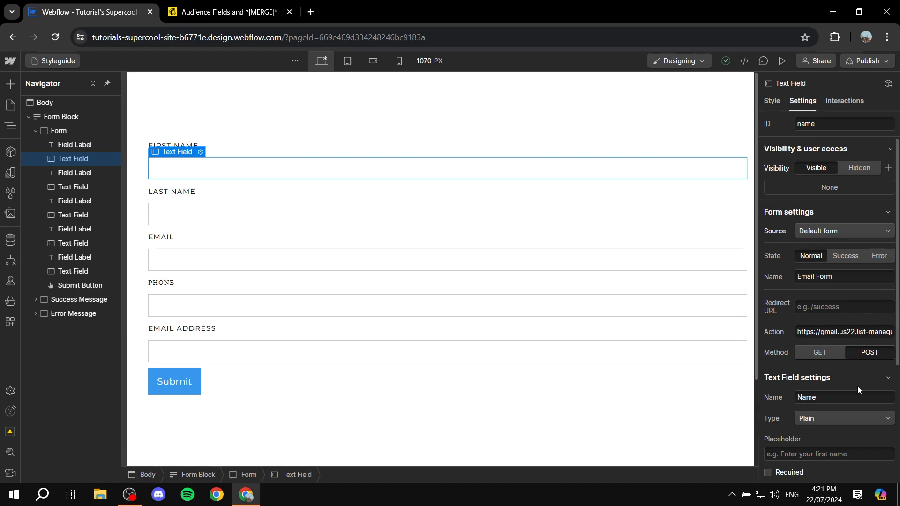
pyautogui.scroll(-2, 857, 389)
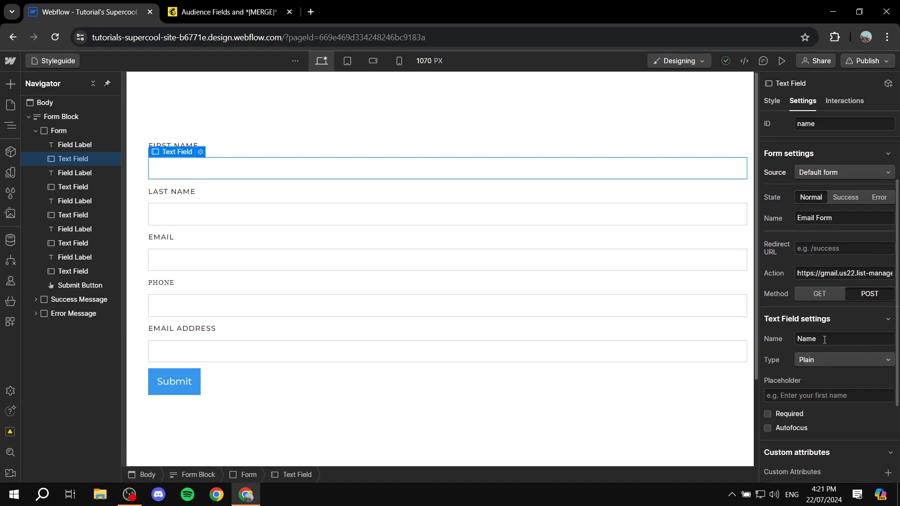
pyautogui.click(834, 317)
pyautogui.click(834, 318)
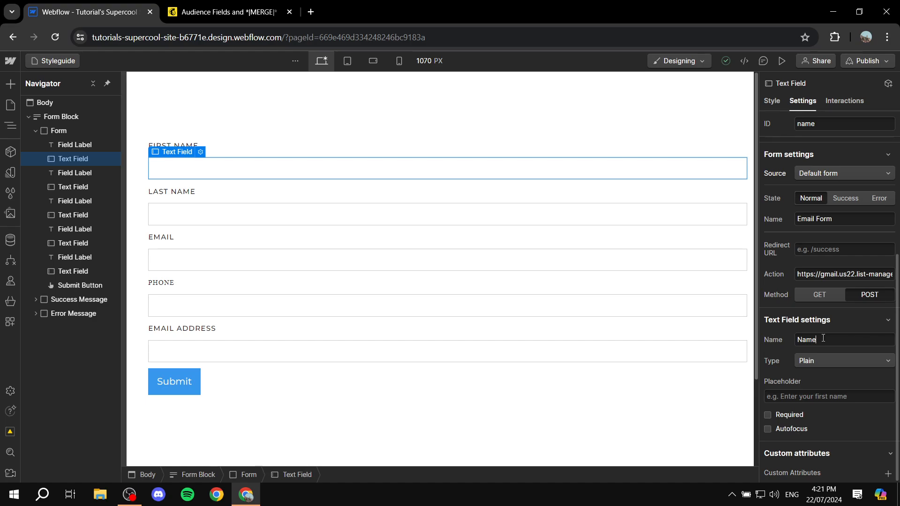
pyautogui.click(777, 341)
pyautogui.write('FNAME')
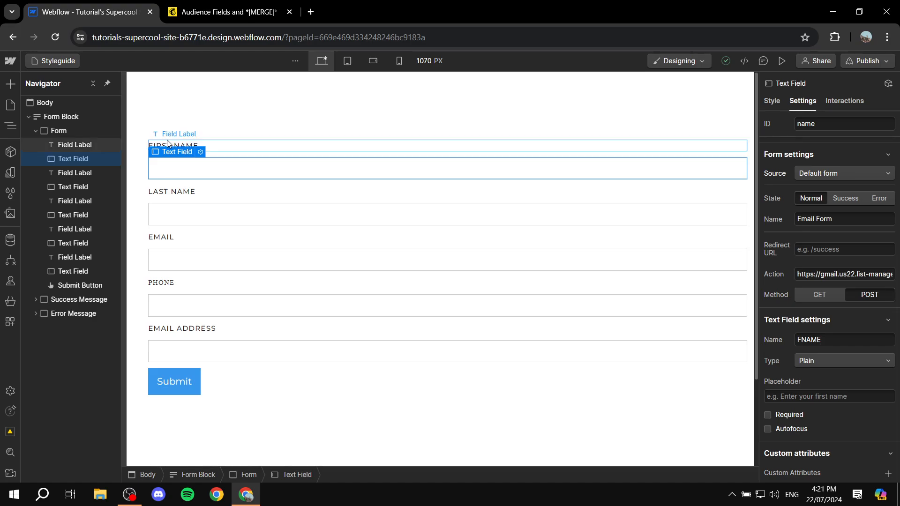
# Select the form's Last Name text field, switch to Mailchimp and copy the LNAME merge tag of the Last Name audience field
pyautogui.click(252, 216)
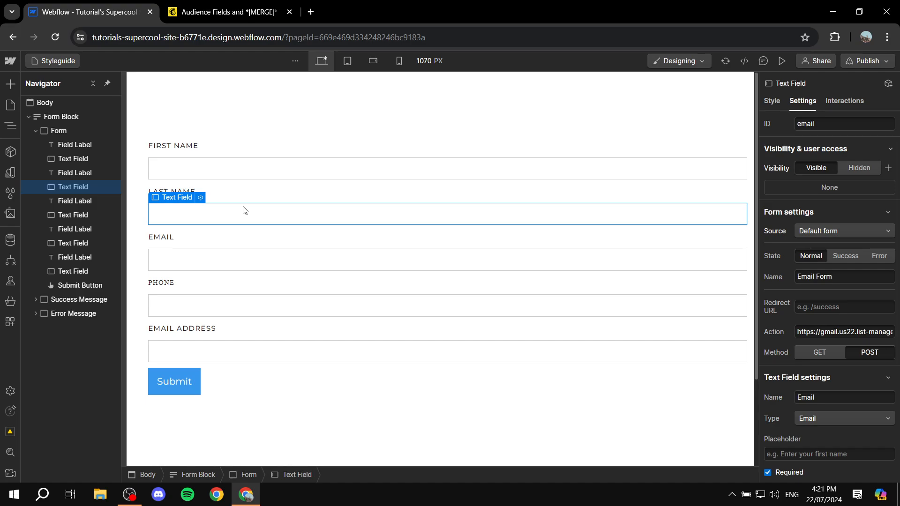
pyautogui.click(239, 12)
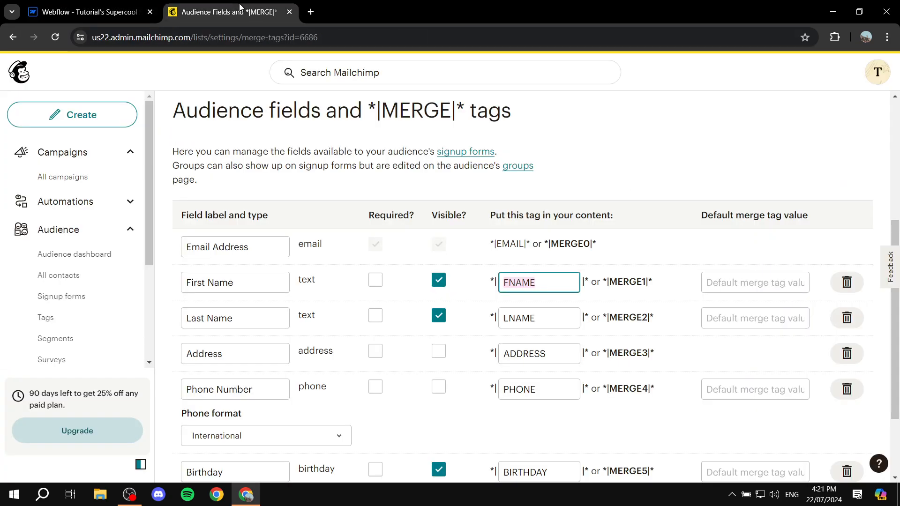
pyautogui.tripleClick(190, 312)
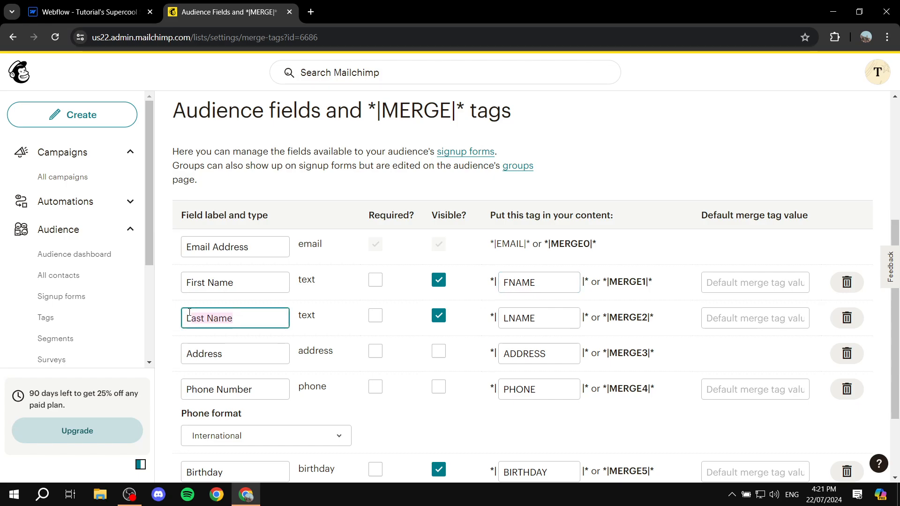
pyautogui.tripleClick(504, 319)
pyautogui.hotkey('ctrl', 'c')
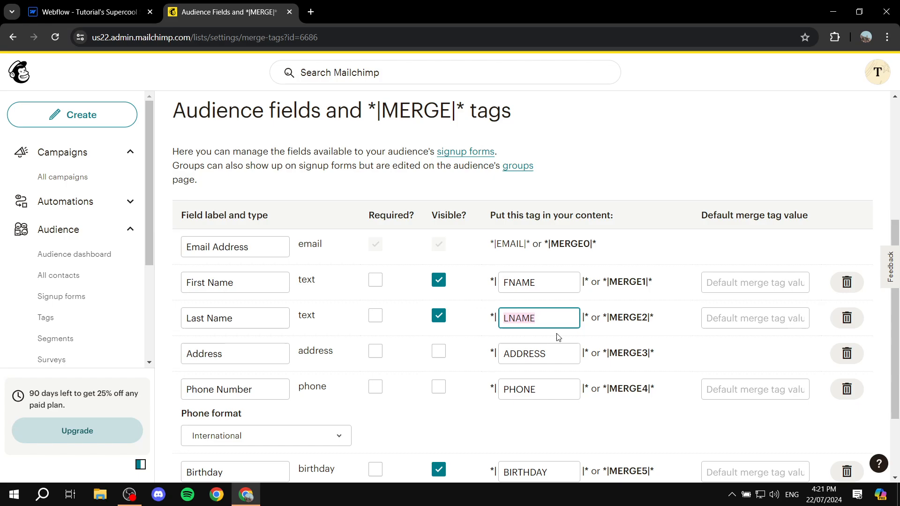
# Switch back to the Webflow designer and paste LNAME as the Last Name text field's name
pyautogui.click(110, 6)
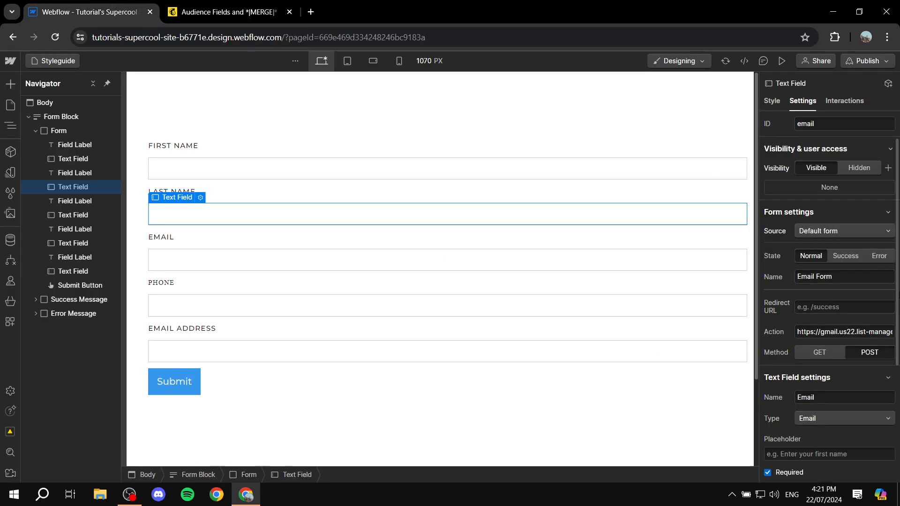
pyautogui.click(833, 397)
pyautogui.moveTo(833, 397); pyautogui.dragTo(766, 398)
pyautogui.hotkey('ctrl', 'v')
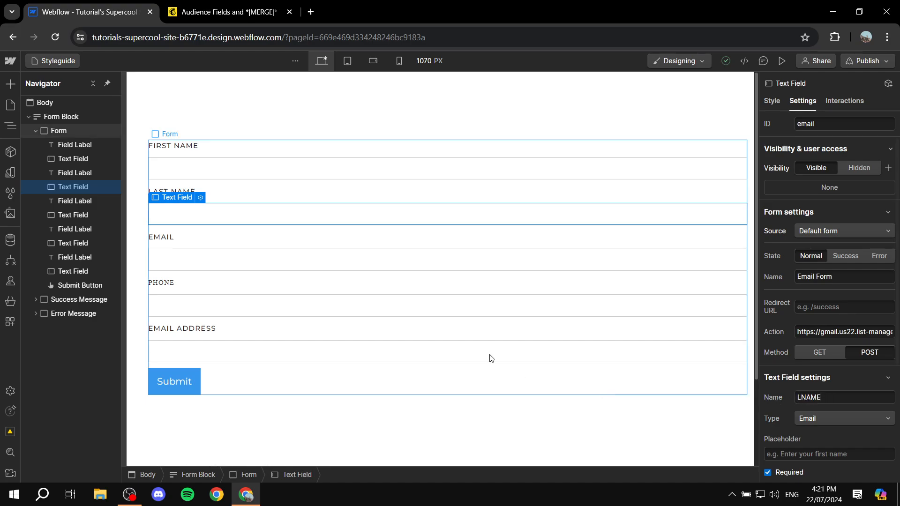
# Check the name and type settings of the Email, Last Name and First Name text fields
pyautogui.click(313, 259)
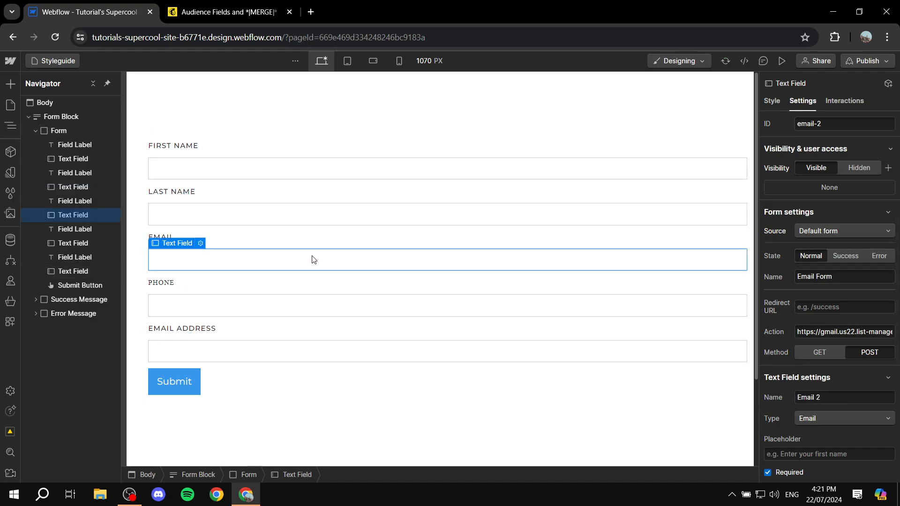
pyautogui.click(296, 214)
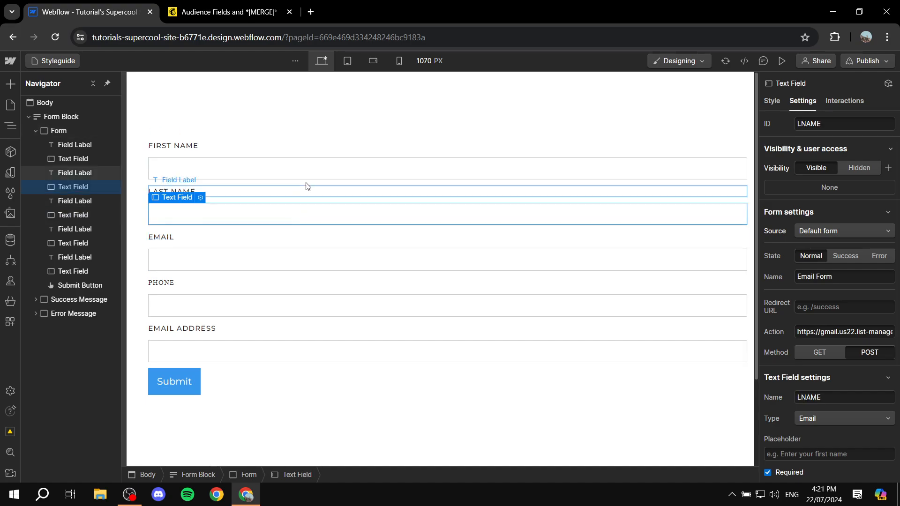
pyautogui.click(310, 168)
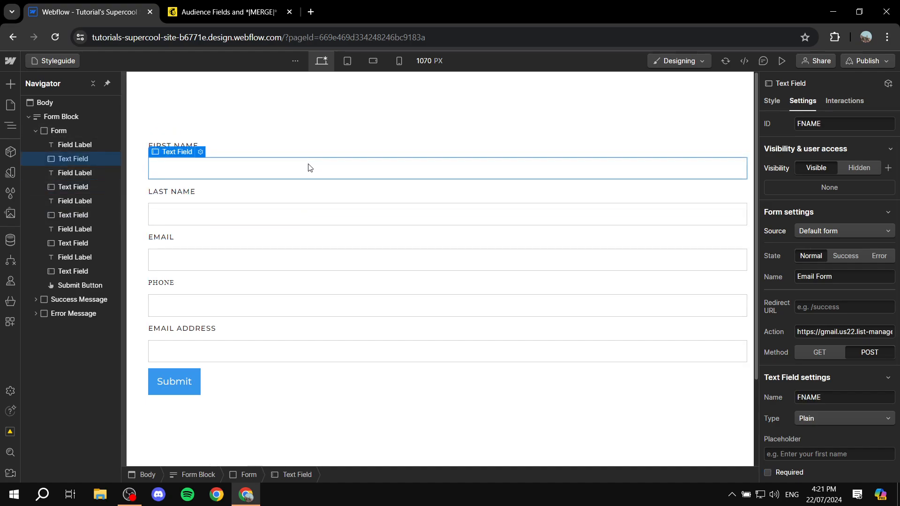
pyautogui.click(271, 211)
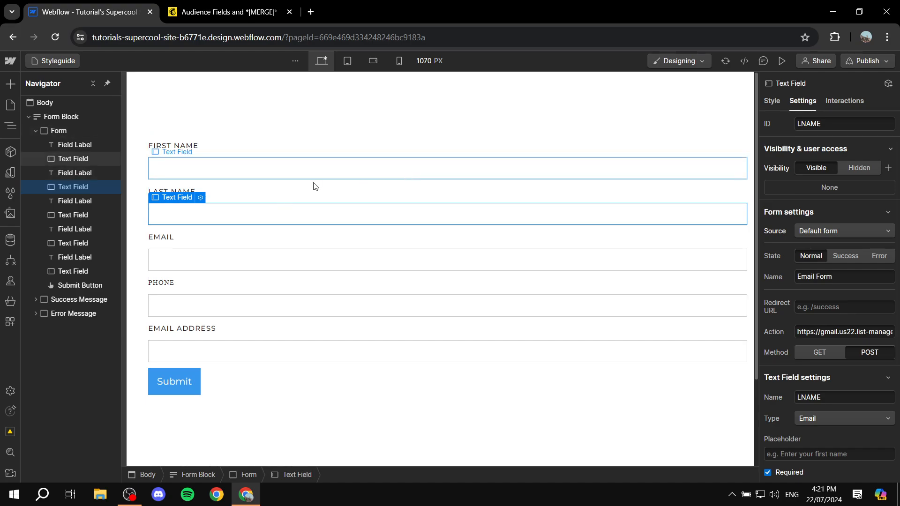
pyautogui.click(282, 169)
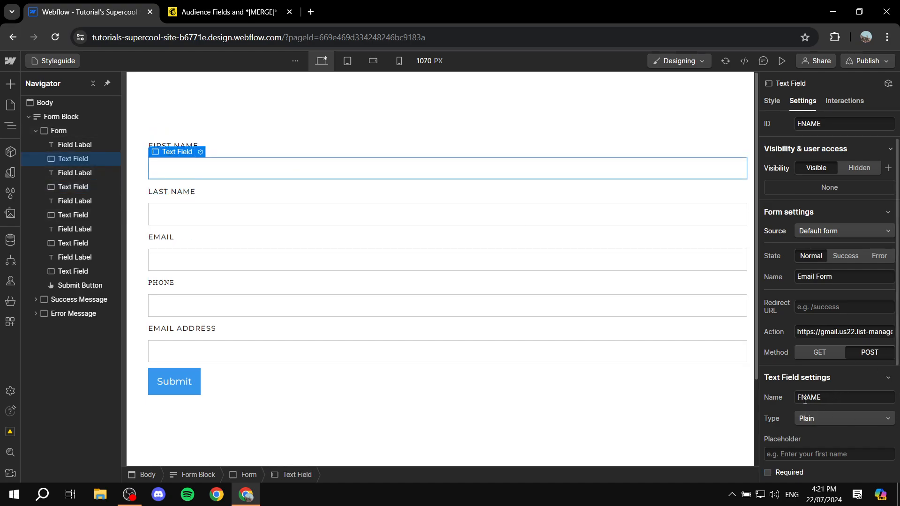
# Set the type of the form's Last Name text field to Plain
pyautogui.click(322, 214)
pyautogui.click(859, 418)
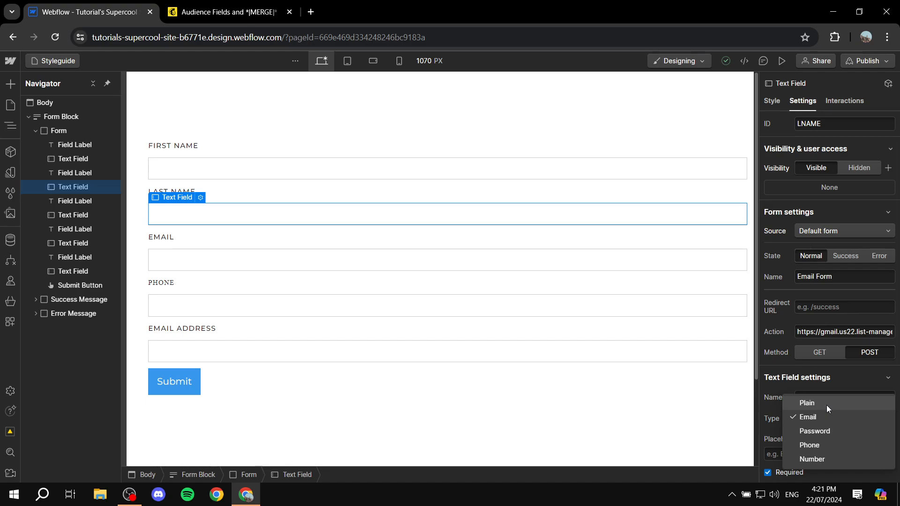
pyautogui.click(825, 405)
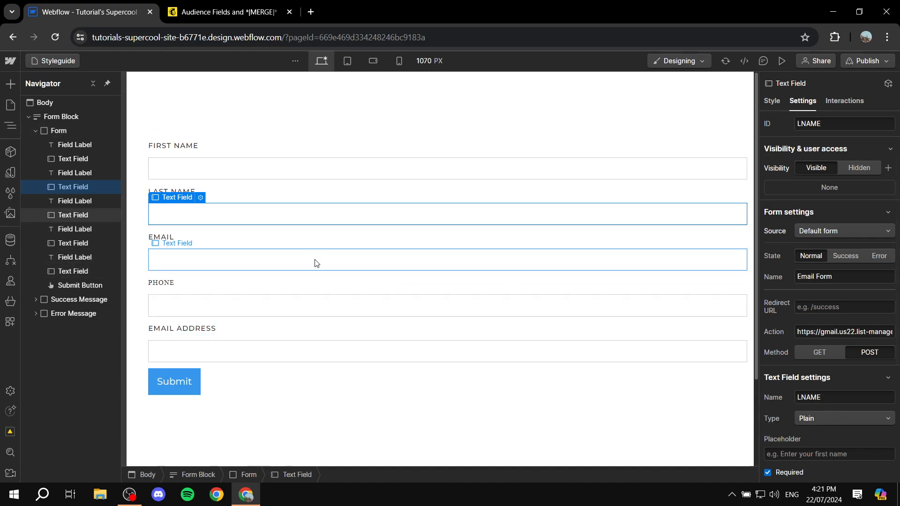
# Copy Mailchimp's EMAIL merge tag and set it as the name of the Email text field in the Webflow form
pyautogui.click(91, 220)
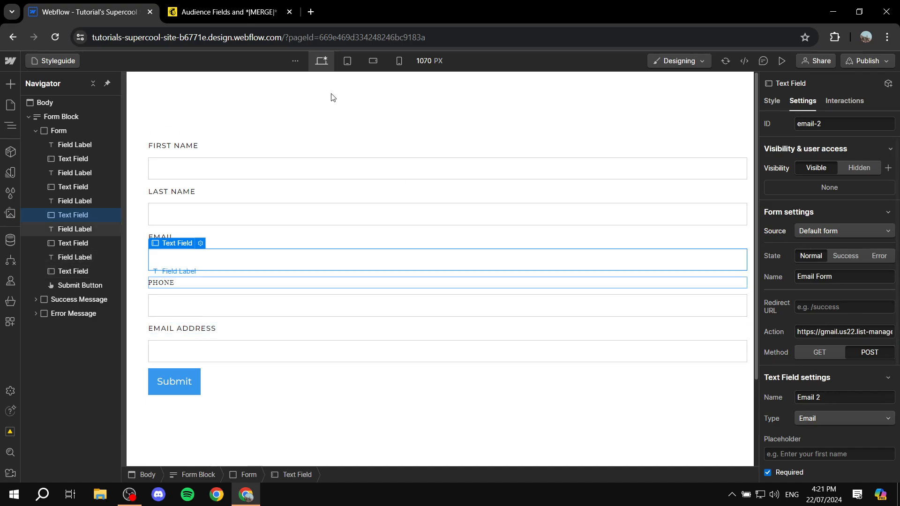
pyautogui.click(253, 4)
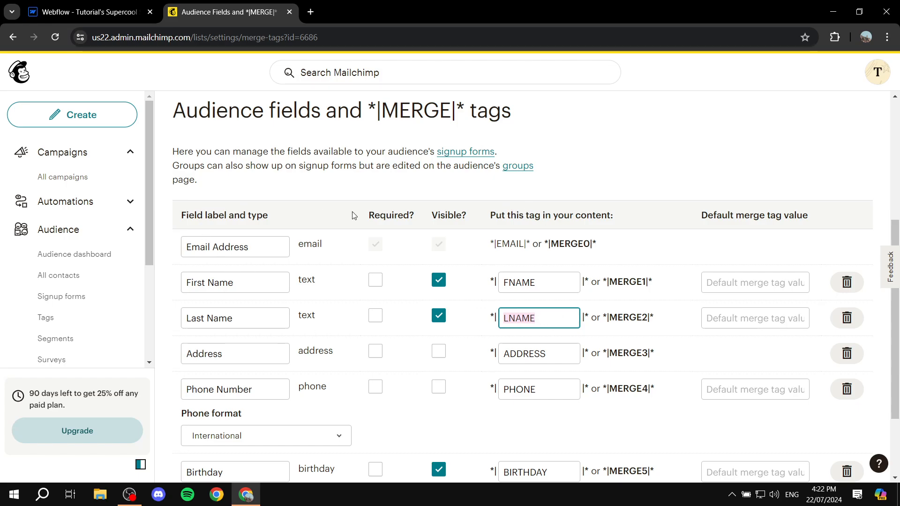
pyautogui.moveTo(524, 247); pyautogui.dragTo(497, 247)
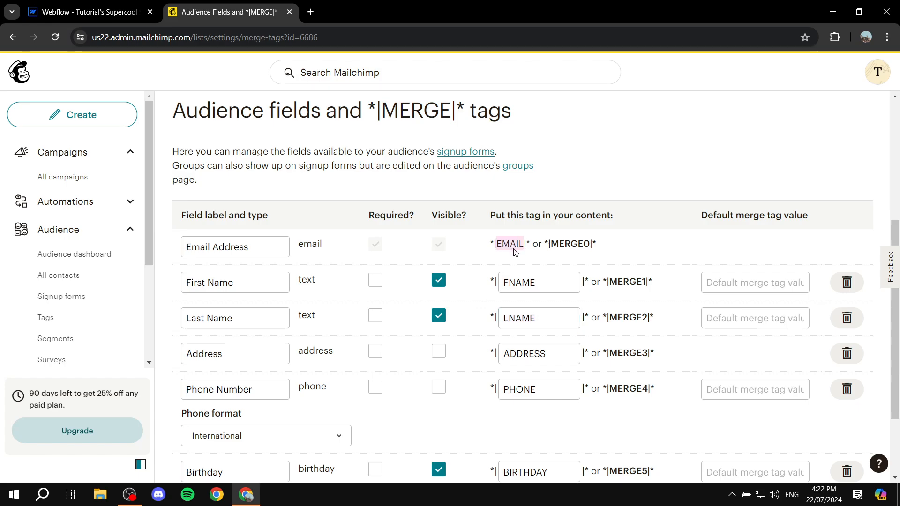
pyautogui.click(89, 12)
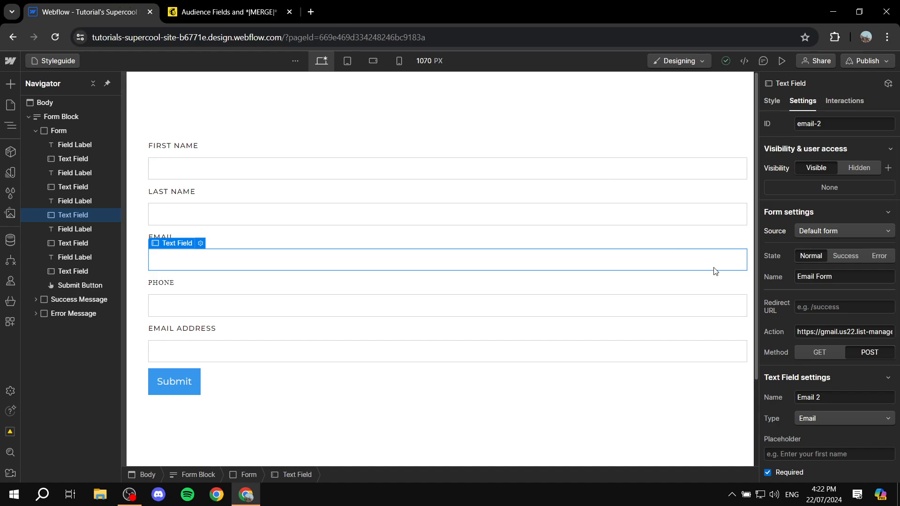
pyautogui.tripleClick(800, 397)
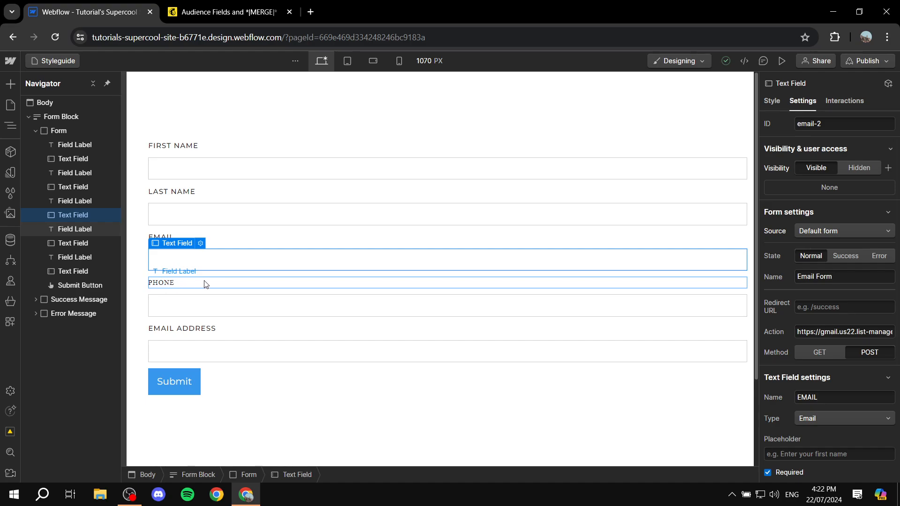
# Set the type of the text field under the Phone label to Phone
pyautogui.click(235, 308)
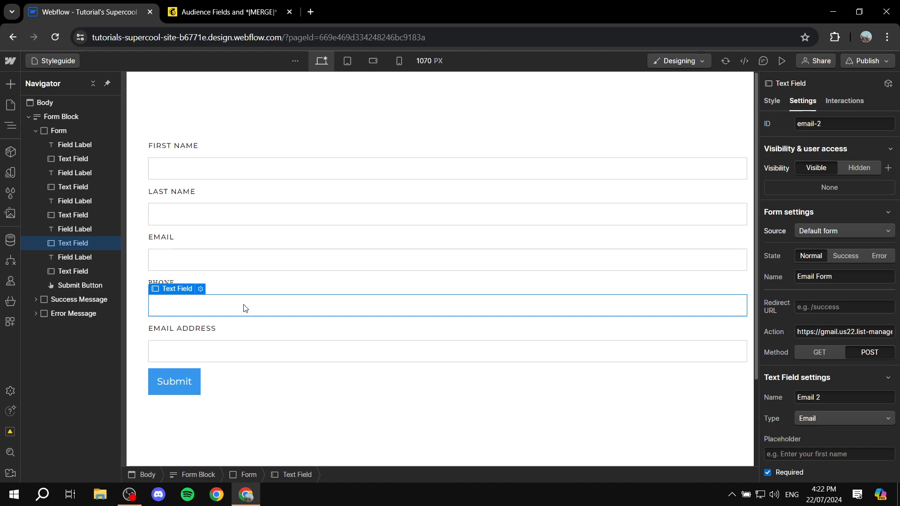
pyautogui.click(839, 420)
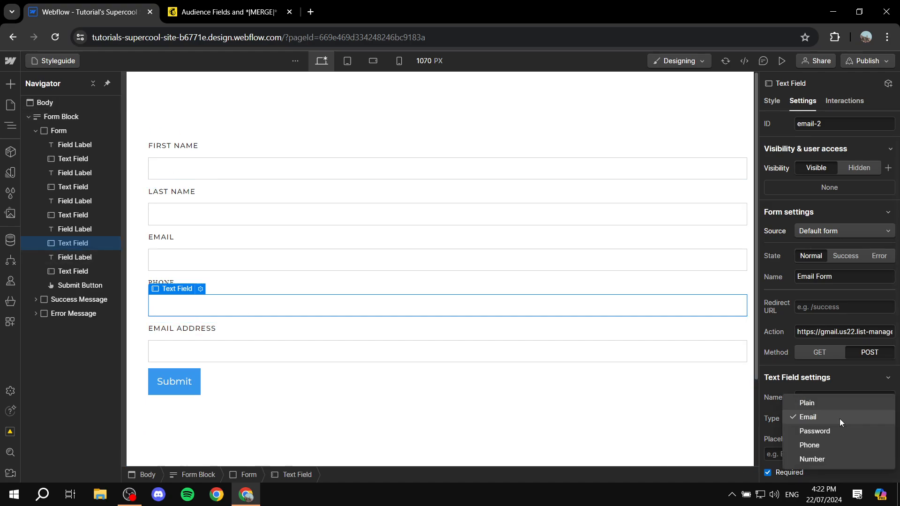
pyautogui.click(825, 443)
# Copy the PHONE merge tag from Mailchimp's audience fields and paste it as the Phone text field's name in Webflow
pyautogui.click(225, 12)
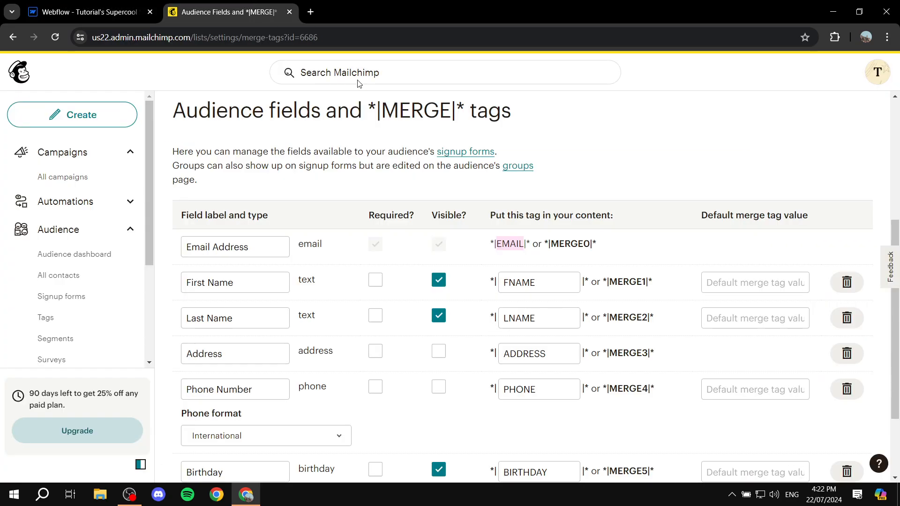
pyautogui.scroll(-1, 285, 301)
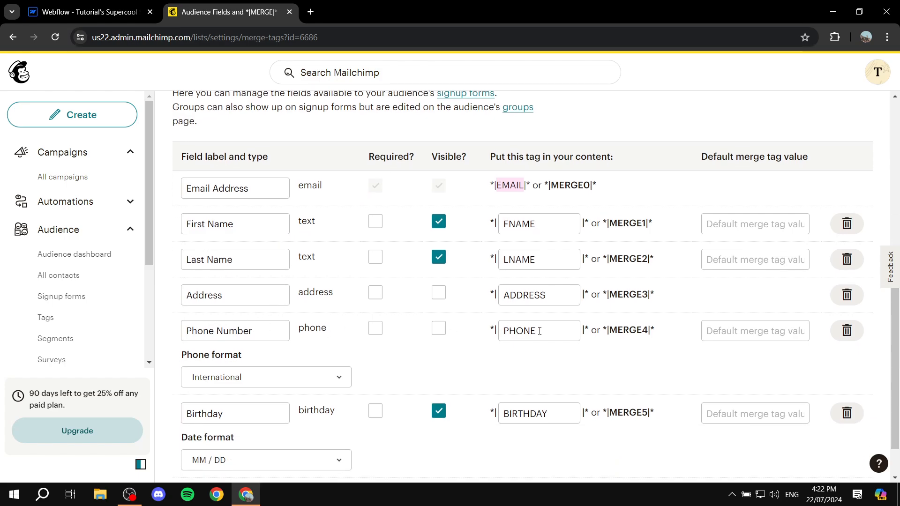
pyautogui.moveTo(539, 330); pyautogui.dragTo(501, 329)
pyautogui.hotkey('ctrl', 'c')
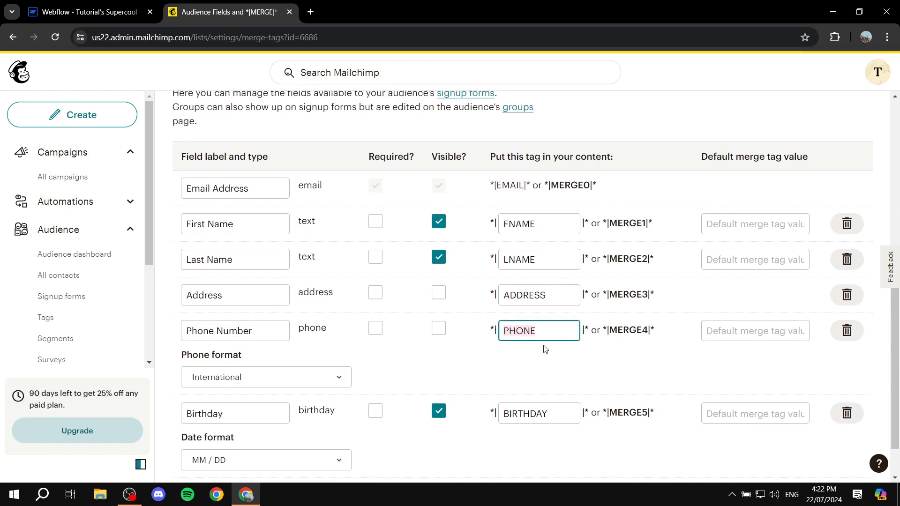
pyautogui.click(87, 12)
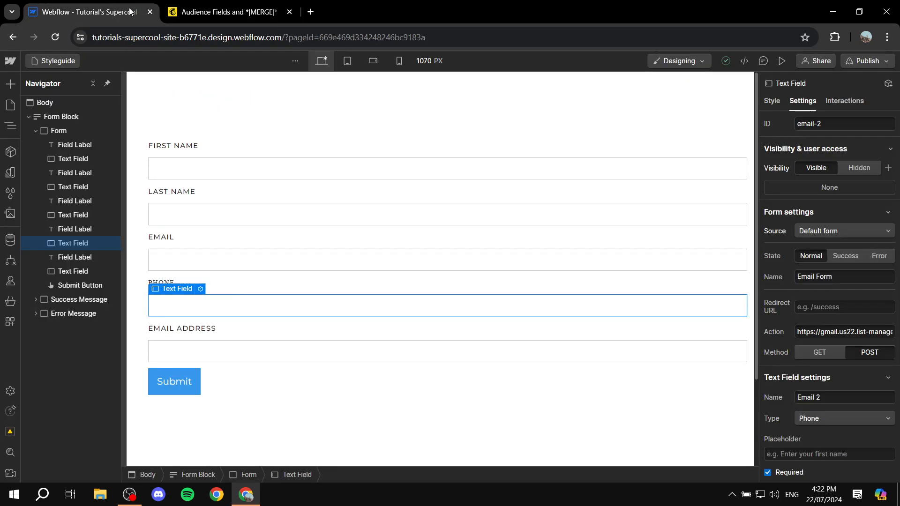
pyautogui.tripleClick(821, 397)
pyautogui.hotkey('ctrl', 'v')
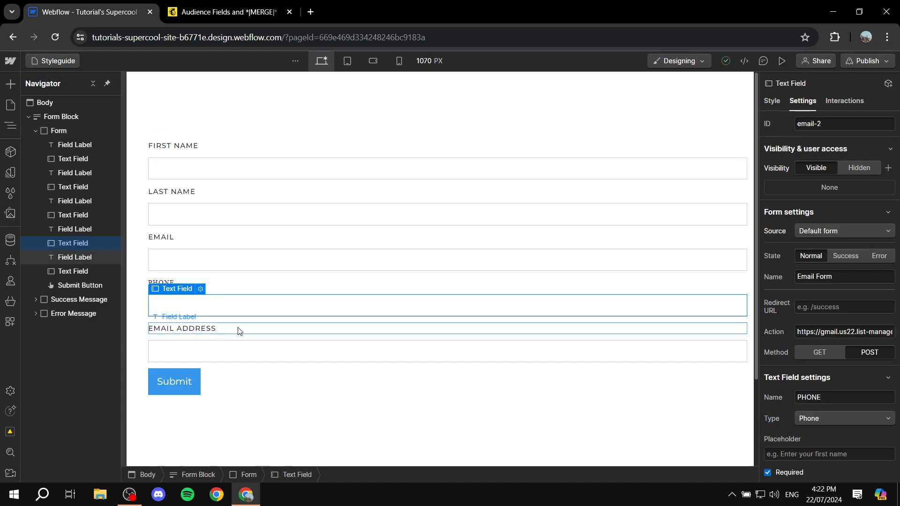
# Review the remaining Mailchimp audience fields and compare them with the type options of Webflow's Phone text field
pyautogui.click(245, 3)
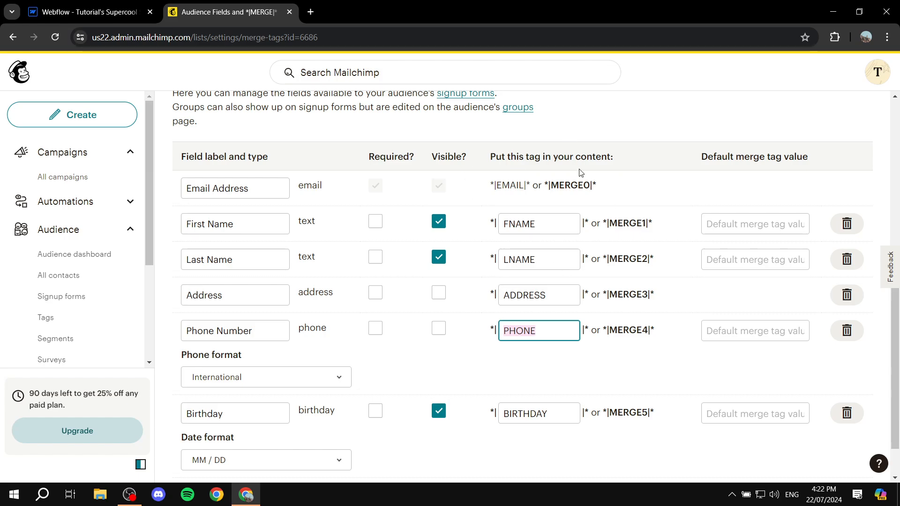
pyautogui.scroll(-1, 579, 257)
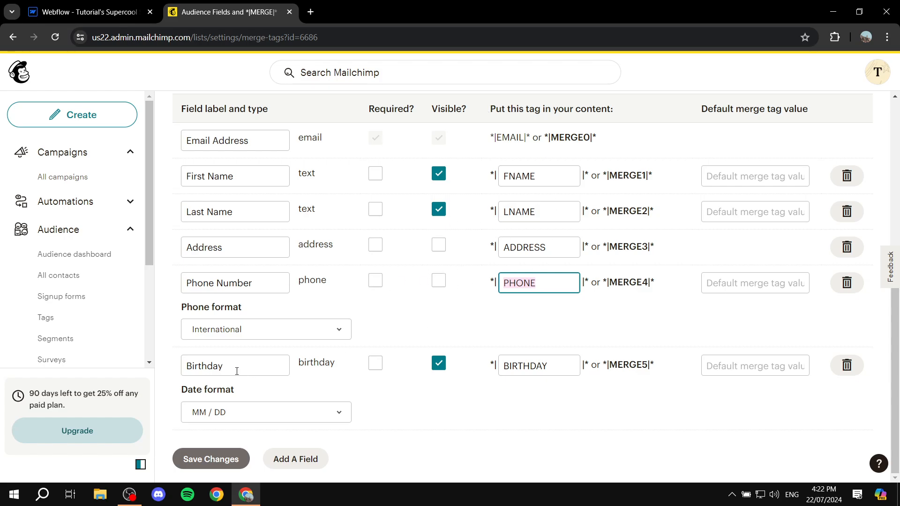
pyautogui.click(89, 11)
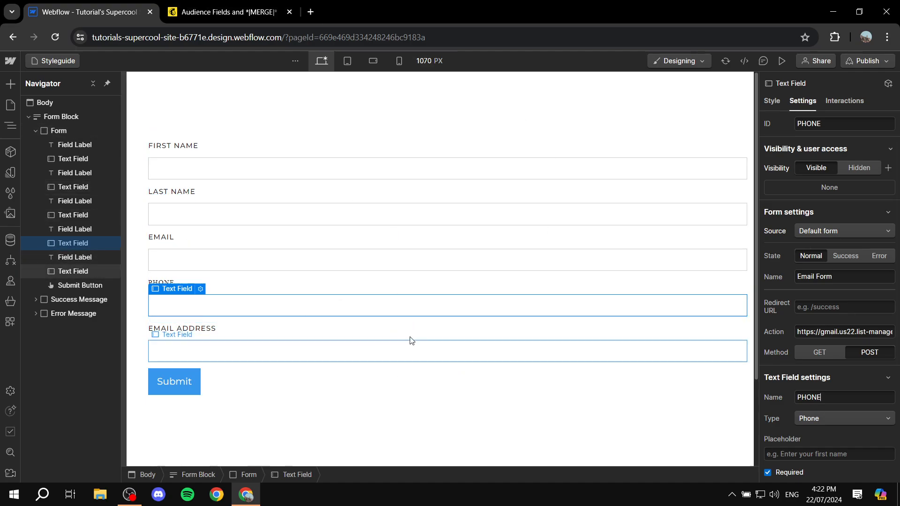
pyautogui.click(862, 418)
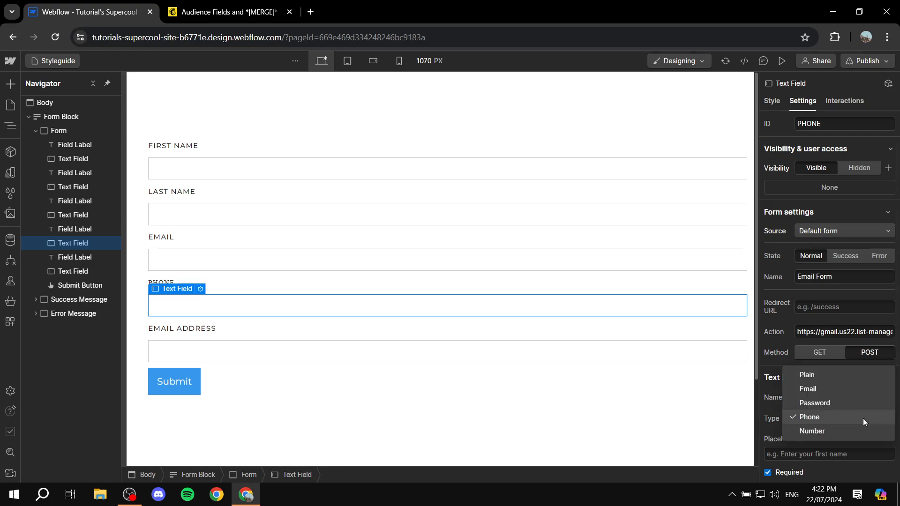
pyautogui.click(819, 414)
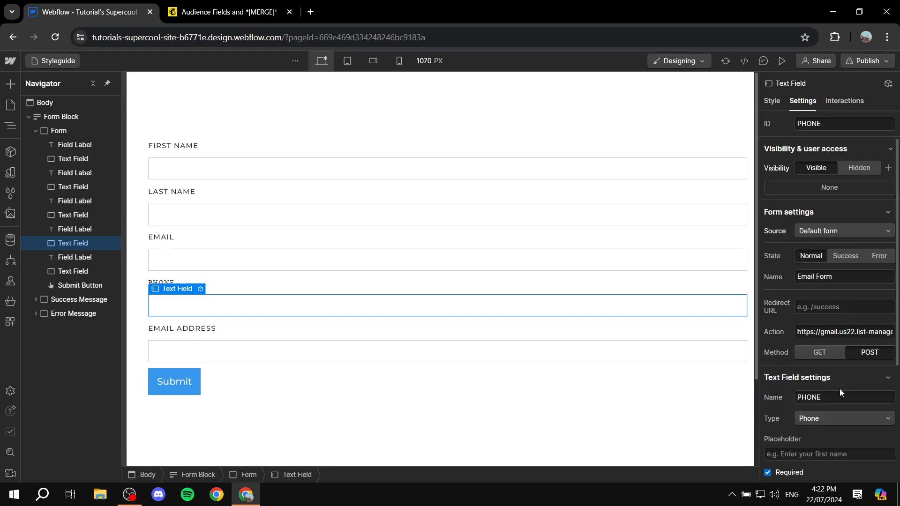
# Switch to Mailchimp and add a new text field to the audience fields
pyautogui.click(253, 4)
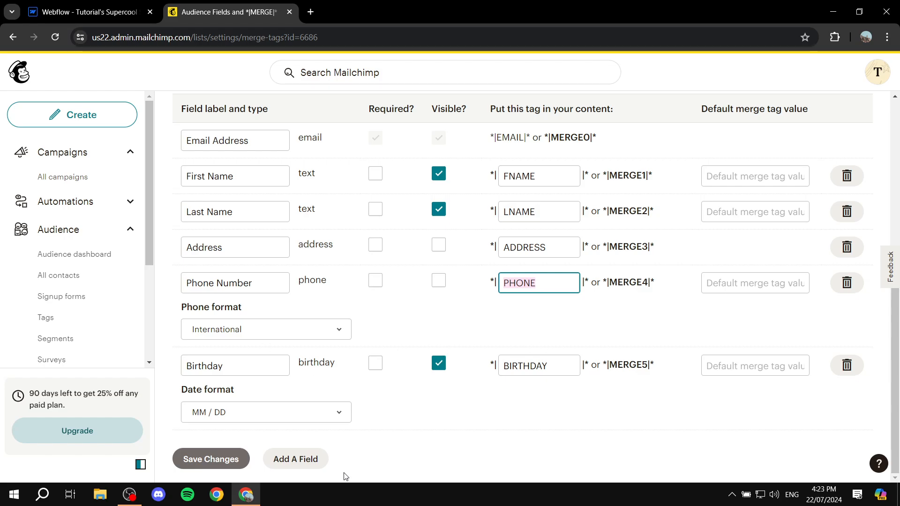
pyautogui.click(298, 460)
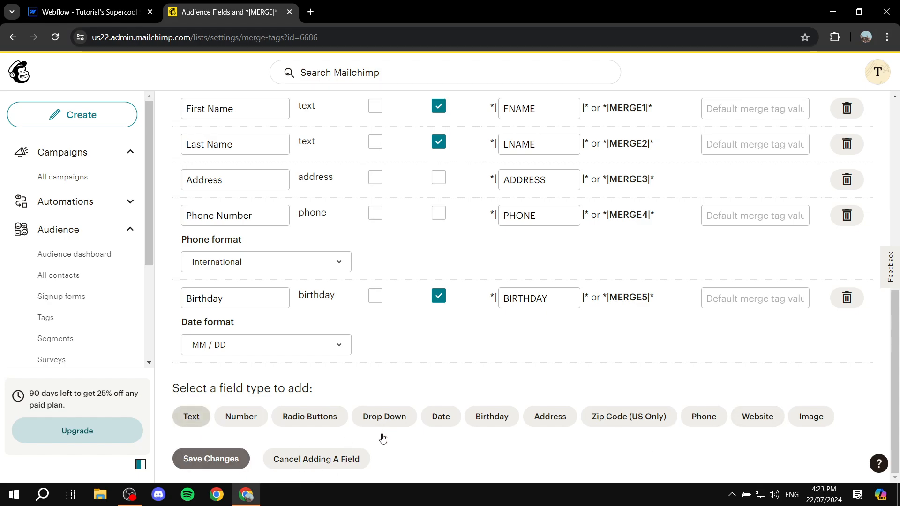
pyautogui.click(357, 467)
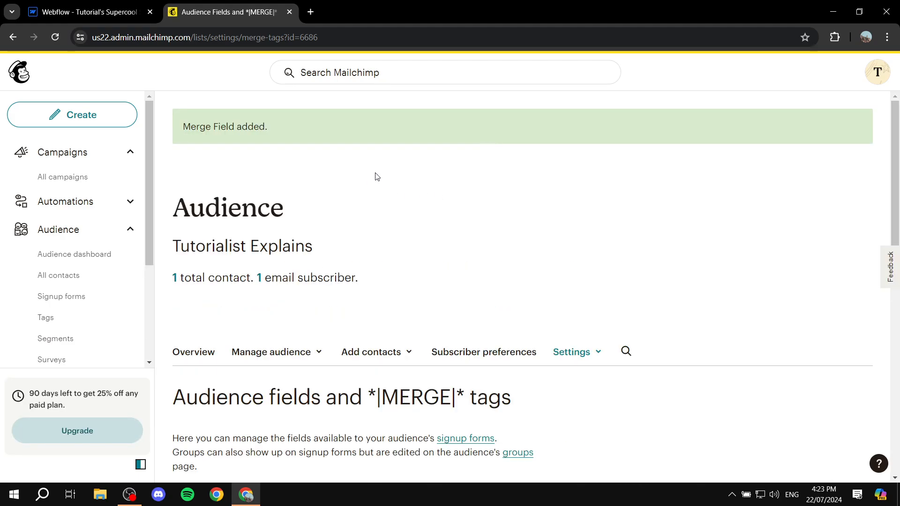
pyautogui.scroll(-8, 378, 177)
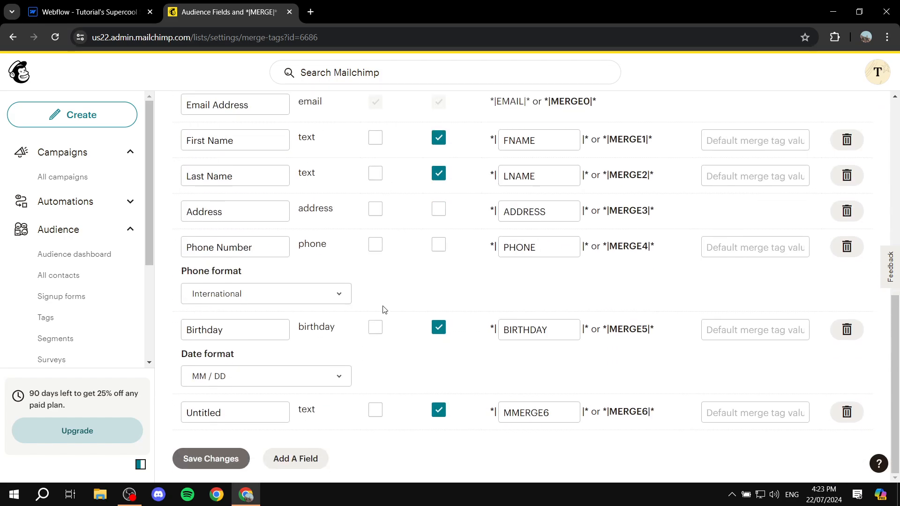
# Label the new audience field How are you, set its merge tag to HRY and save the changes
pyautogui.moveTo(249, 413); pyautogui.dragTo(161, 418)
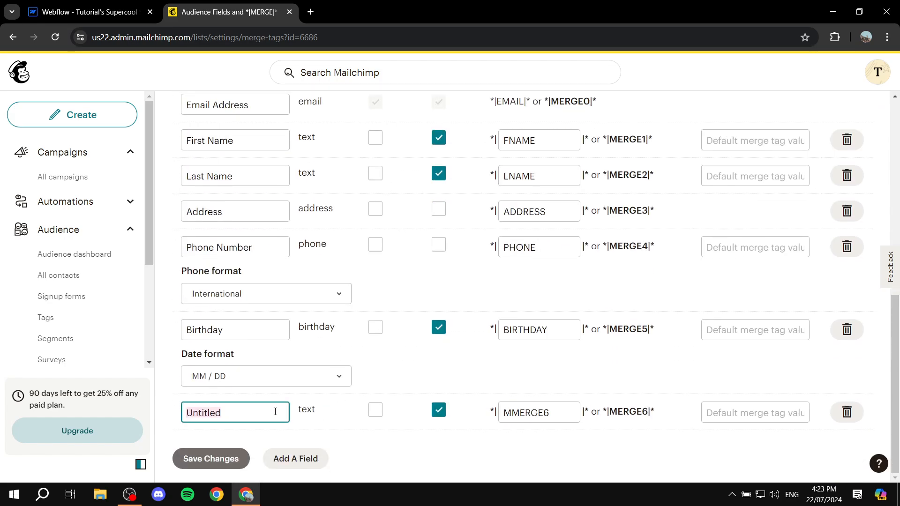
pyautogui.press('BackSpace')
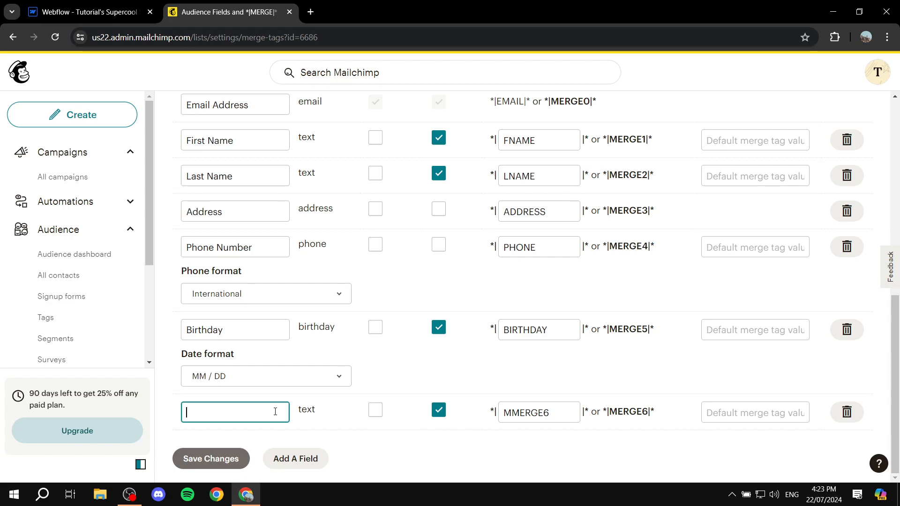
pyautogui.write('ow are you')
pyautogui.moveTo(549, 412); pyautogui.dragTo(502, 413)
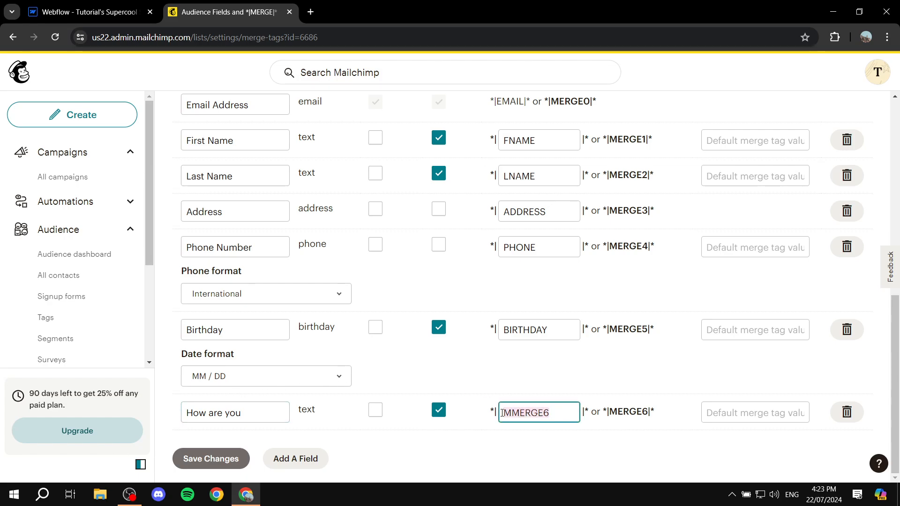
pyautogui.press('BackSpace')
pyautogui.moveTo(538, 415); pyautogui.dragTo(494, 424)
pyautogui.click(211, 458)
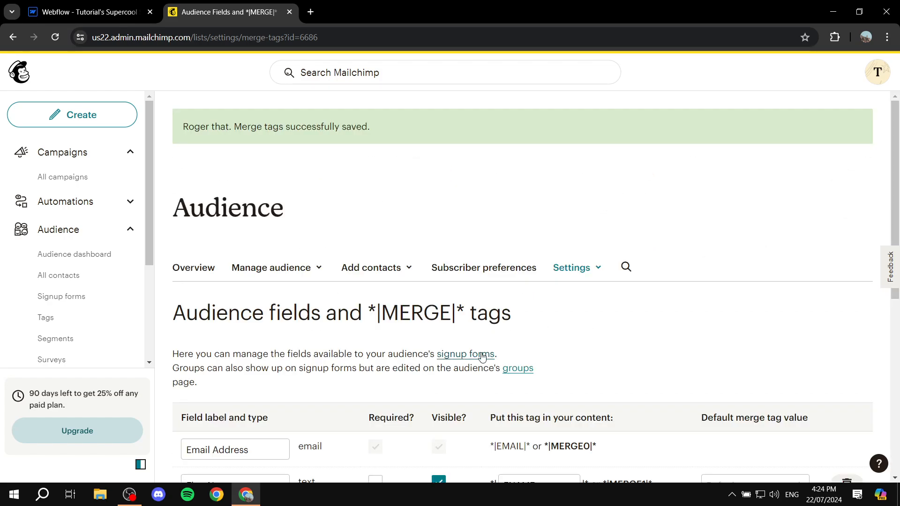
# Copy the HRY merge tag of the How are you audience field
pyautogui.scroll(-15, 510, 370)
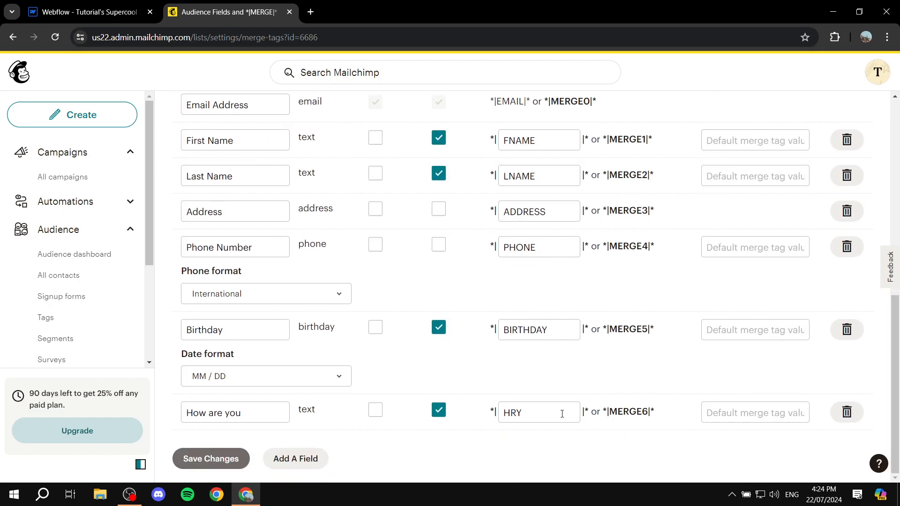
pyautogui.click(524, 412)
pyautogui.moveTo(524, 413); pyautogui.dragTo(502, 411)
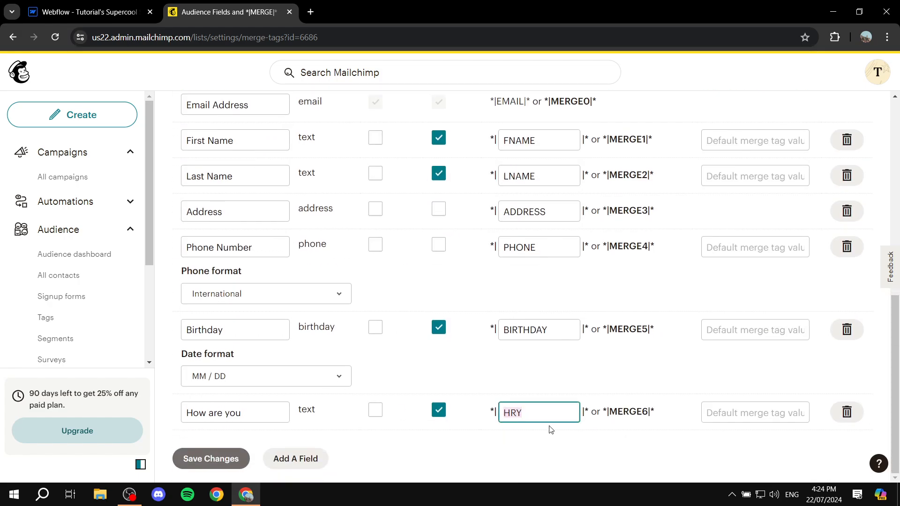
# Switch to the Webflow designer and change the form's Email Address label to How are you
pyautogui.click(89, 12)
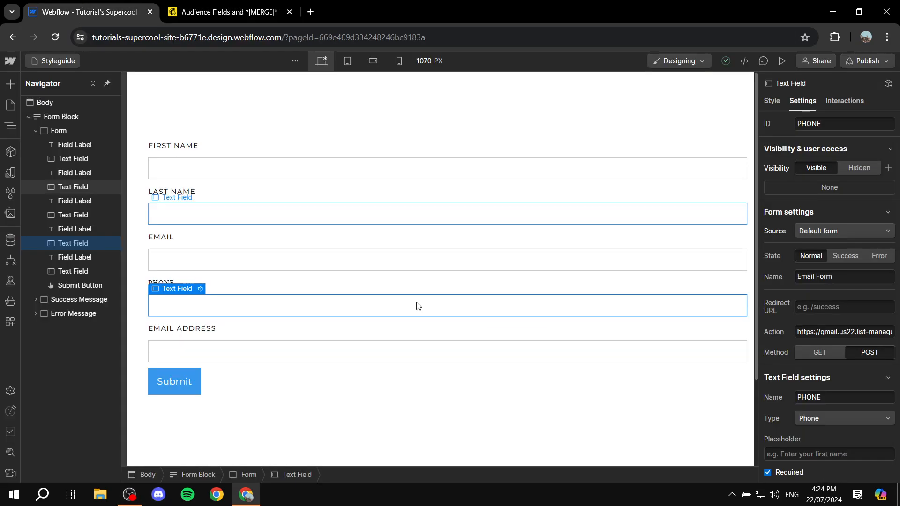
pyautogui.click(228, 333)
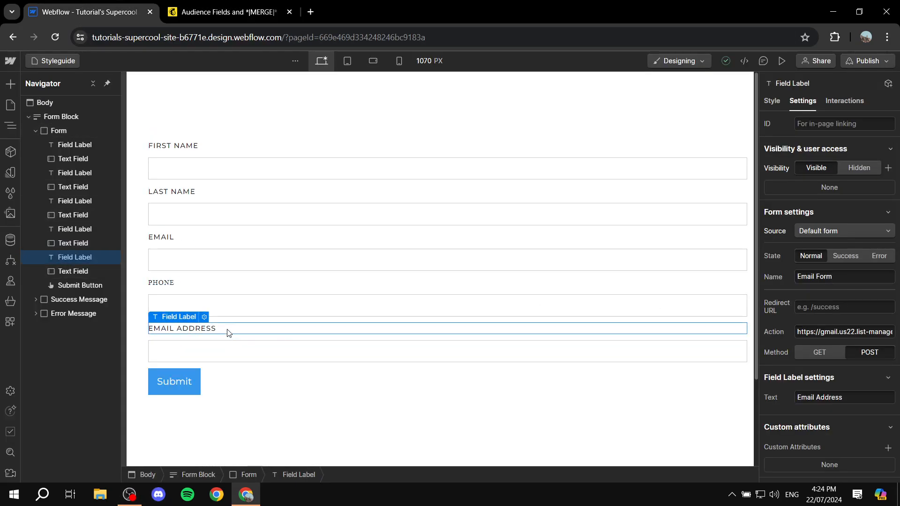
pyautogui.doubleClick(228, 329)
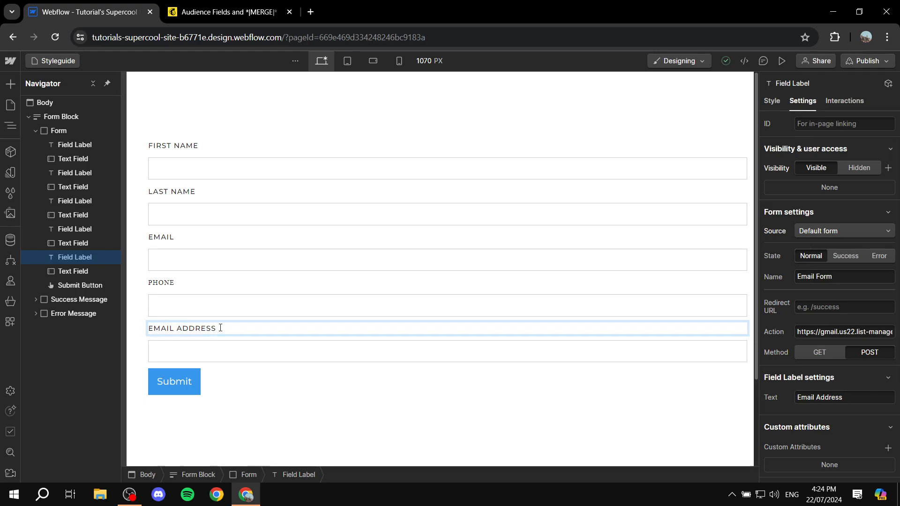
pyautogui.press('BackSpace')
pyautogui.press('BackSpace')
pyautogui.press('BackSpace')
pyautogui.press('BackSpace')
pyautogui.press('BackSpace')
pyautogui.press('BackSpace')
pyautogui.press('BackSpace')
pyautogui.press('BackSpace')
pyautogui.press('BackSpace')
pyautogui.press('BackSpace')
pyautogui.write('How are you')
# Set the name of the text field below the How are you label to HRY
pyautogui.click(229, 351)
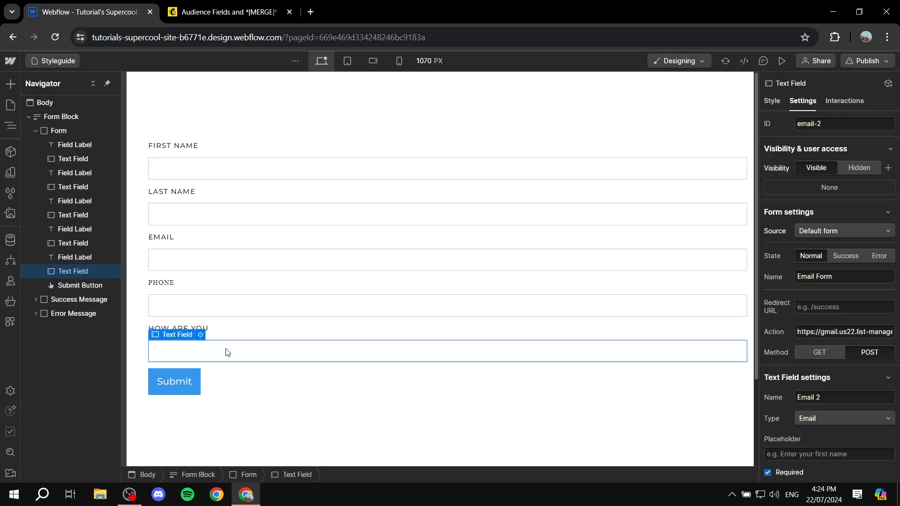
pyautogui.moveTo(825, 397); pyautogui.dragTo(769, 397)
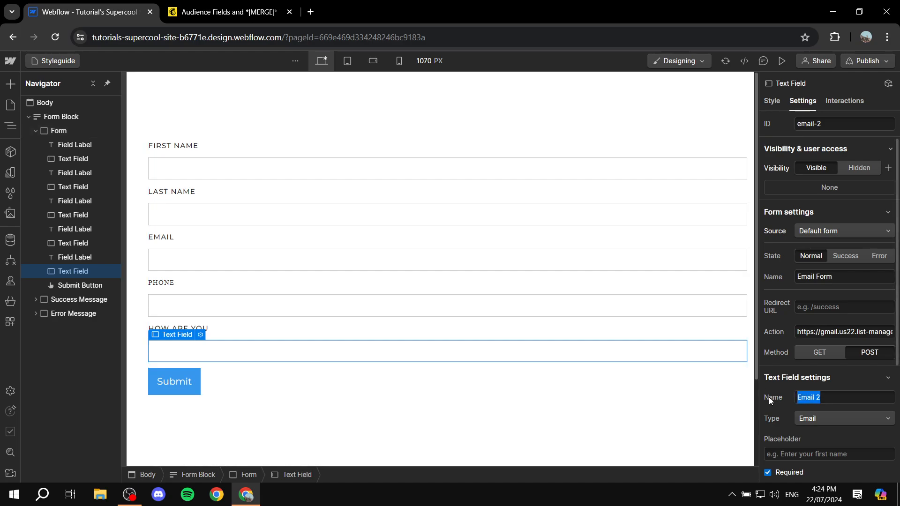
pyautogui.write('HRY')
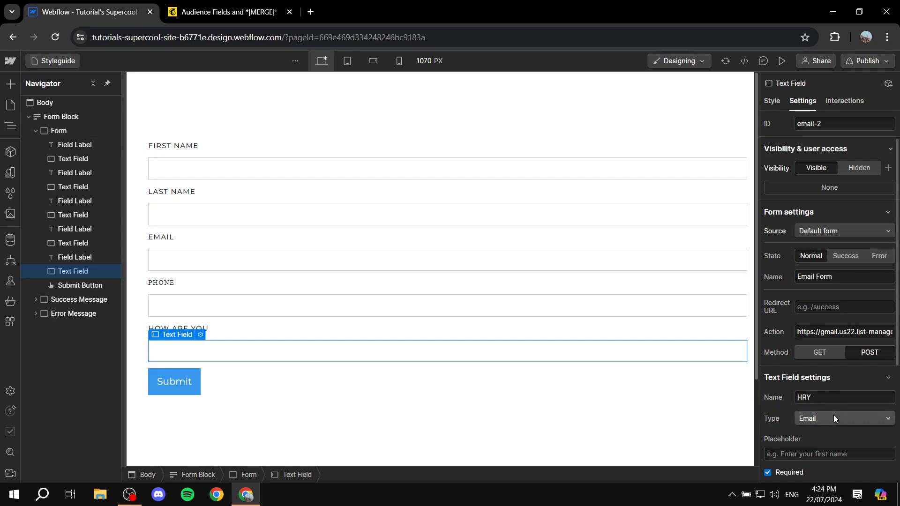
# Check the How are you field's type in Mailchimp and set the matching Webflow text field's type to Plain
pyautogui.click(285, 9)
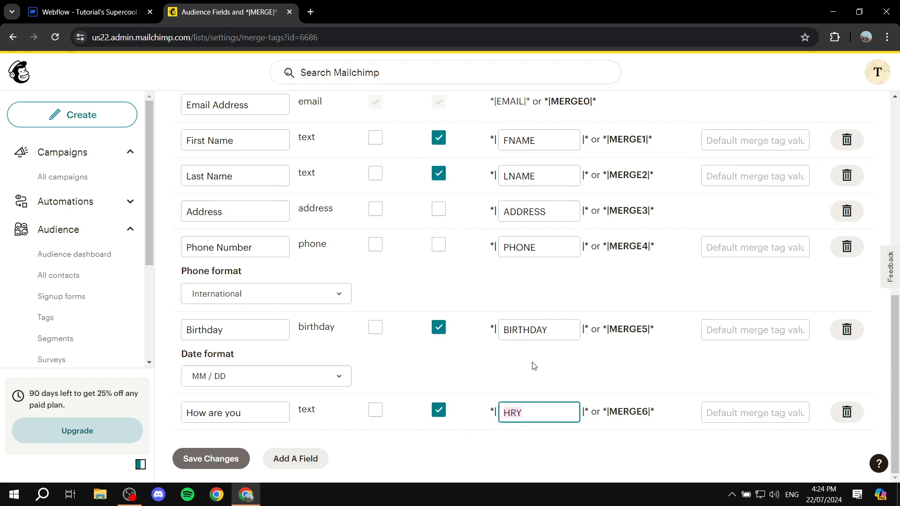
pyautogui.click(64, 5)
pyautogui.click(834, 418)
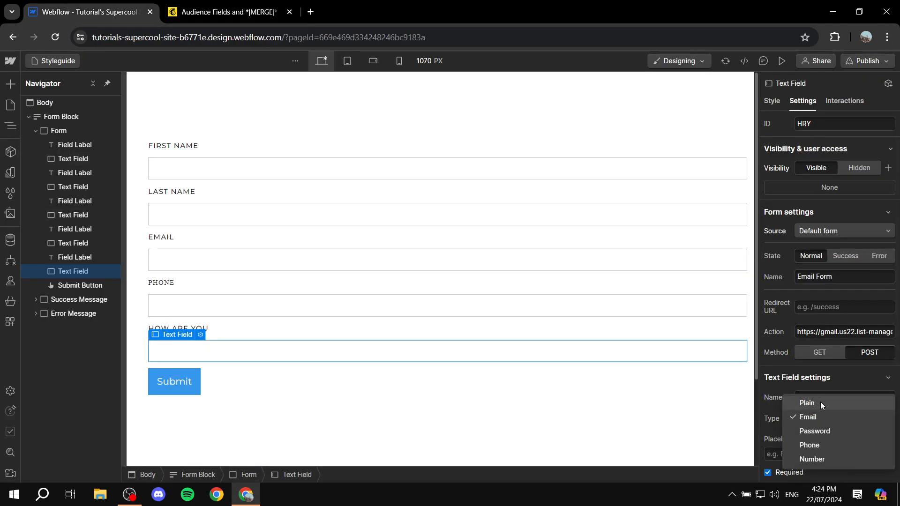
pyautogui.click(820, 402)
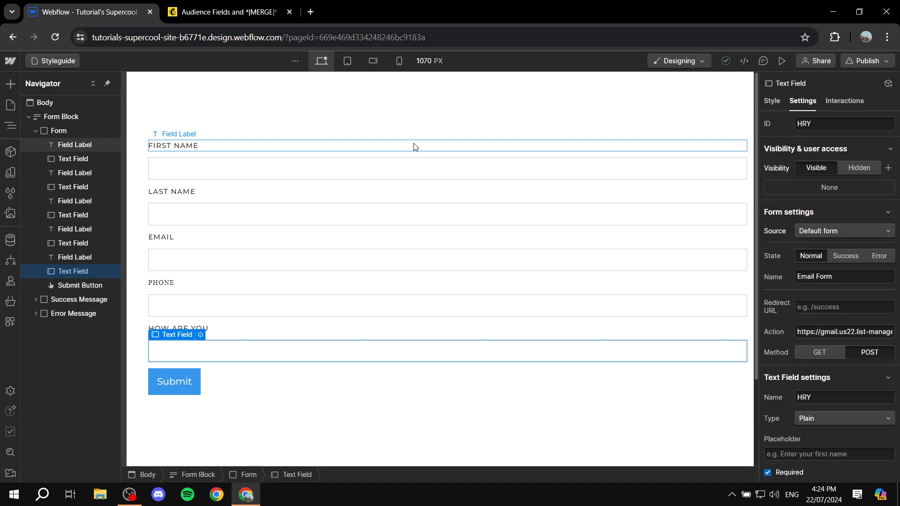
# Select the form and search the addable elements for Embed
pyautogui.click(74, 132)
pyautogui.click(11, 84)
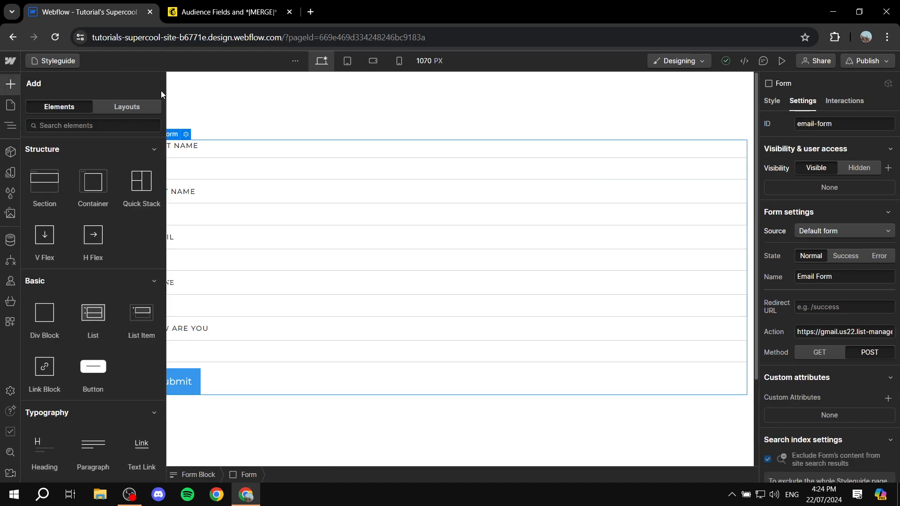
pyautogui.click(128, 125)
pyautogui.write('htm')
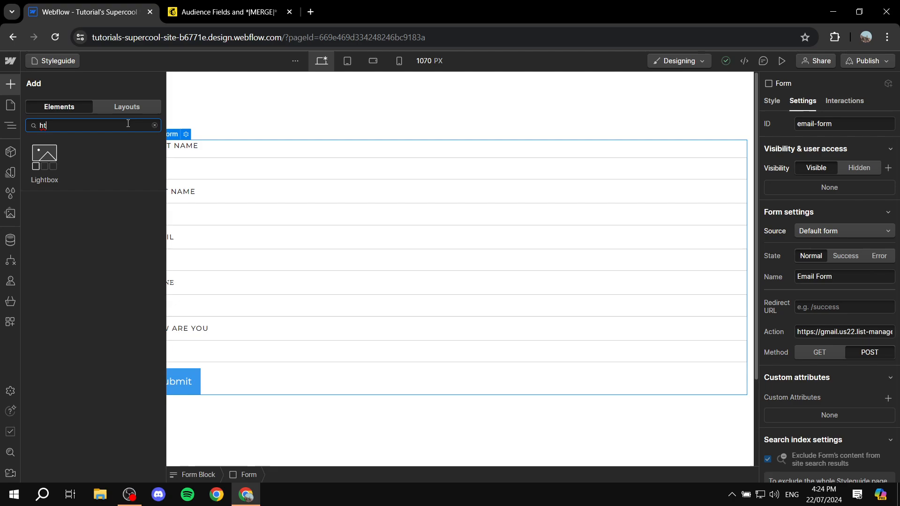
pyautogui.press('BackSpace')
pyautogui.press('BackSpace')
pyautogui.press('BackSpace')
pyautogui.write('Embed')
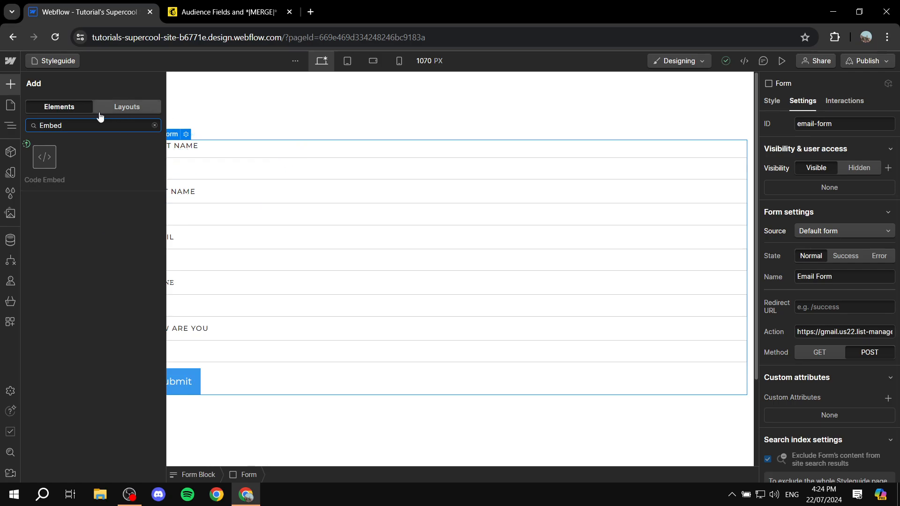
pyautogui.click(7, 83)
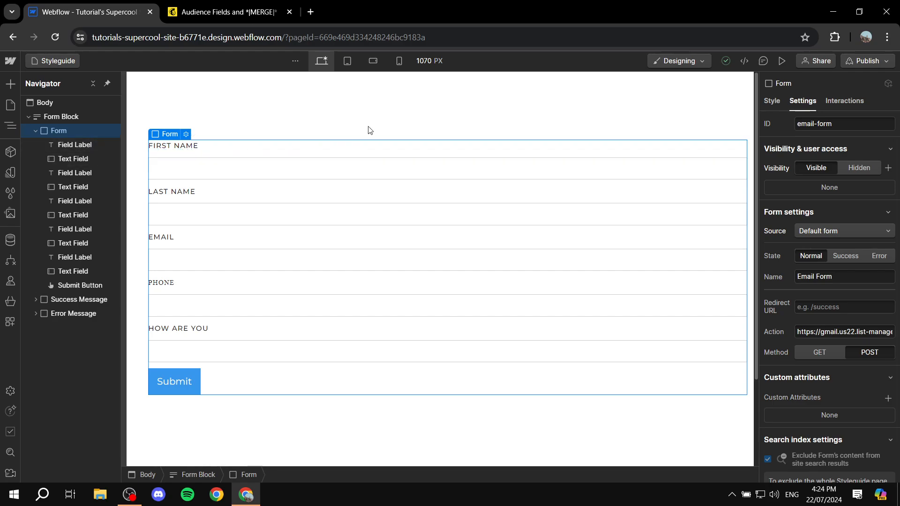
# Publish the Webflow site to its webflow.io staging domain and close the publishing options
pyautogui.click(256, 5)
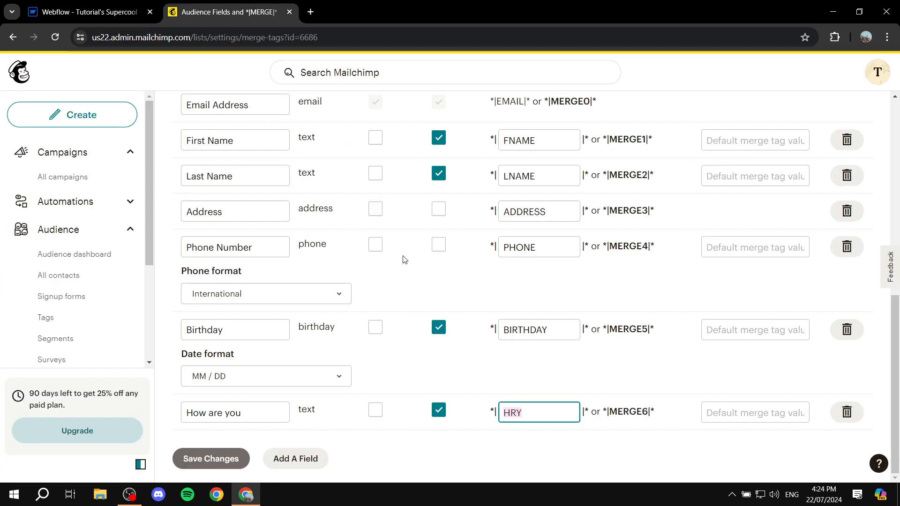
pyautogui.click(92, 7)
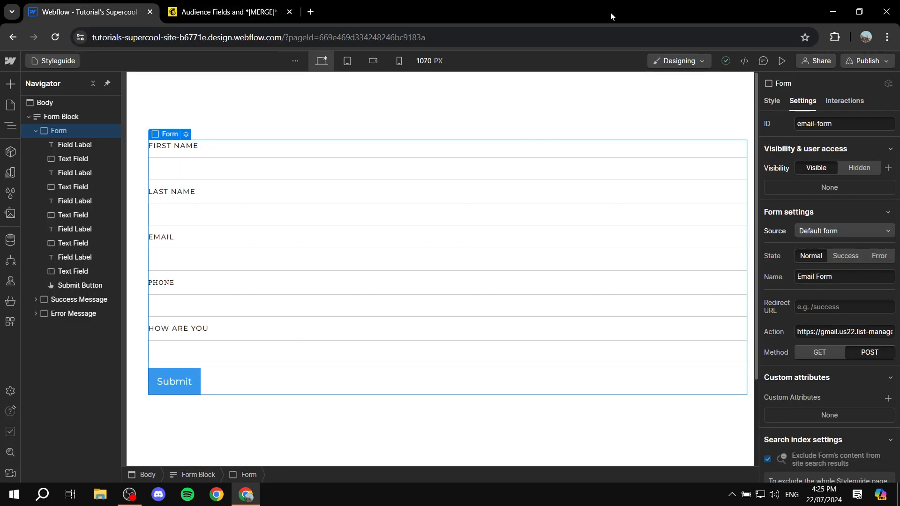
pyautogui.click(889, 63)
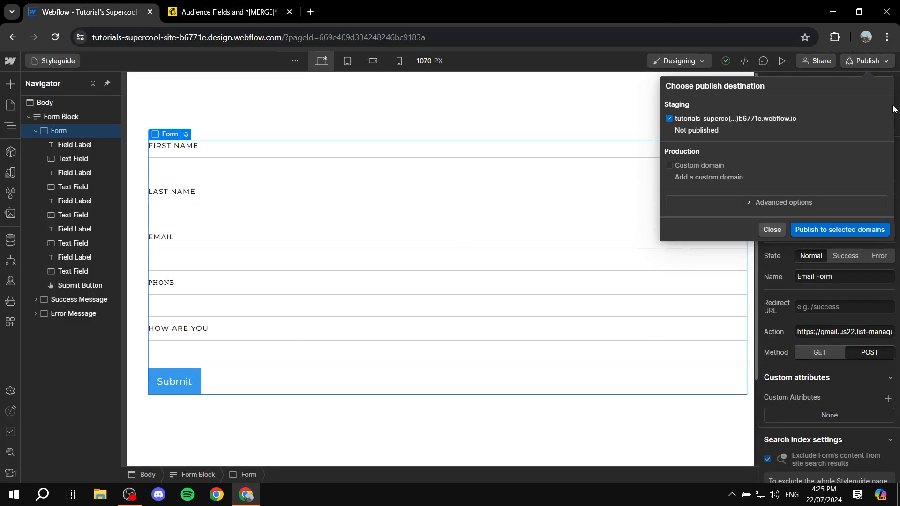
pyautogui.click(845, 230)
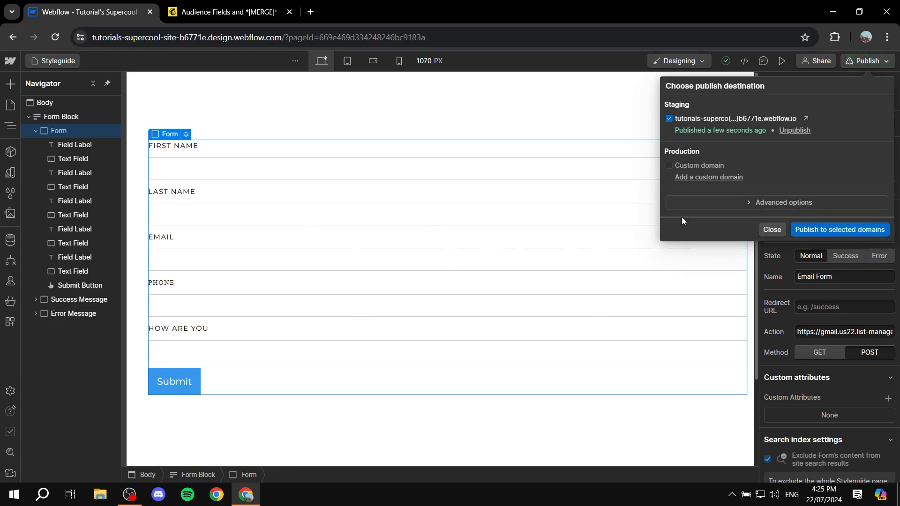
pyautogui.click(225, 12)
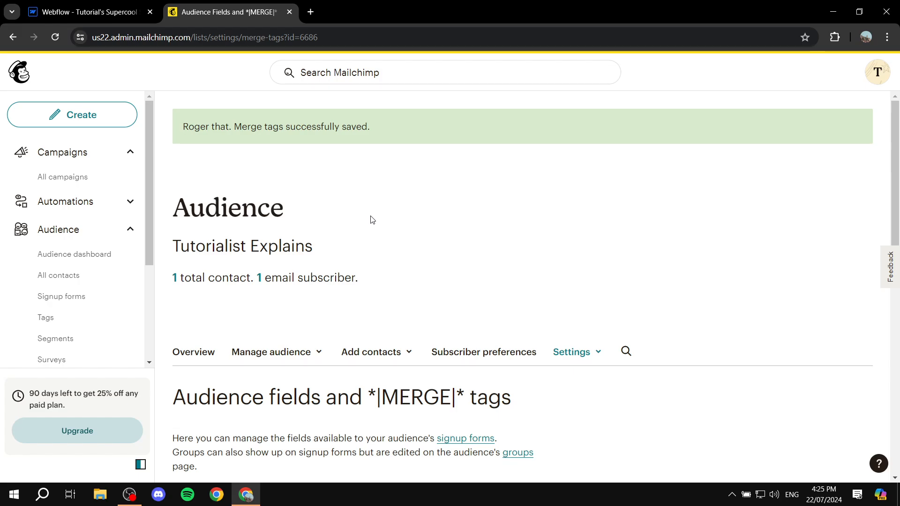
pyautogui.click(94, 11)
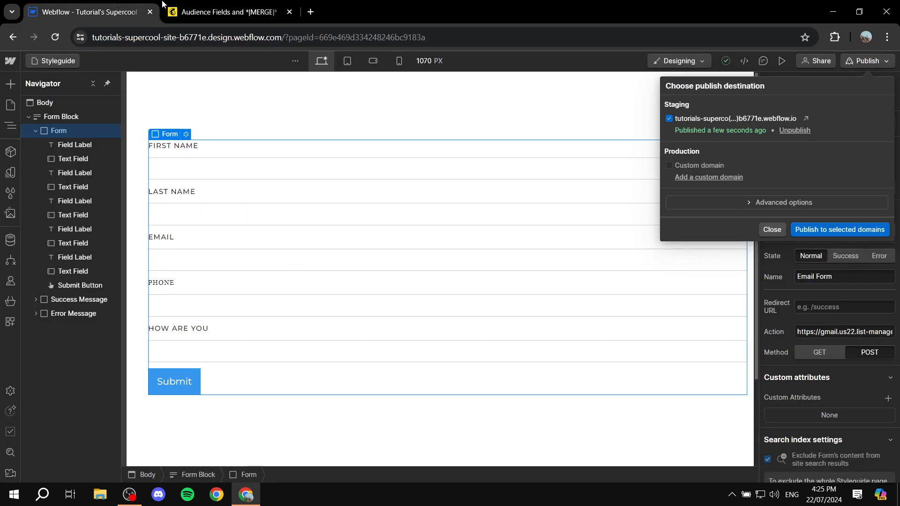
pyautogui.click(771, 226)
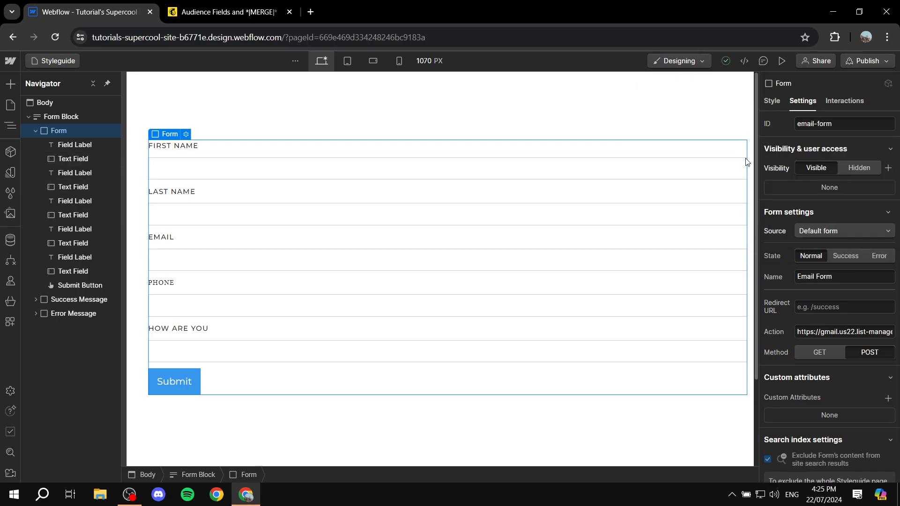